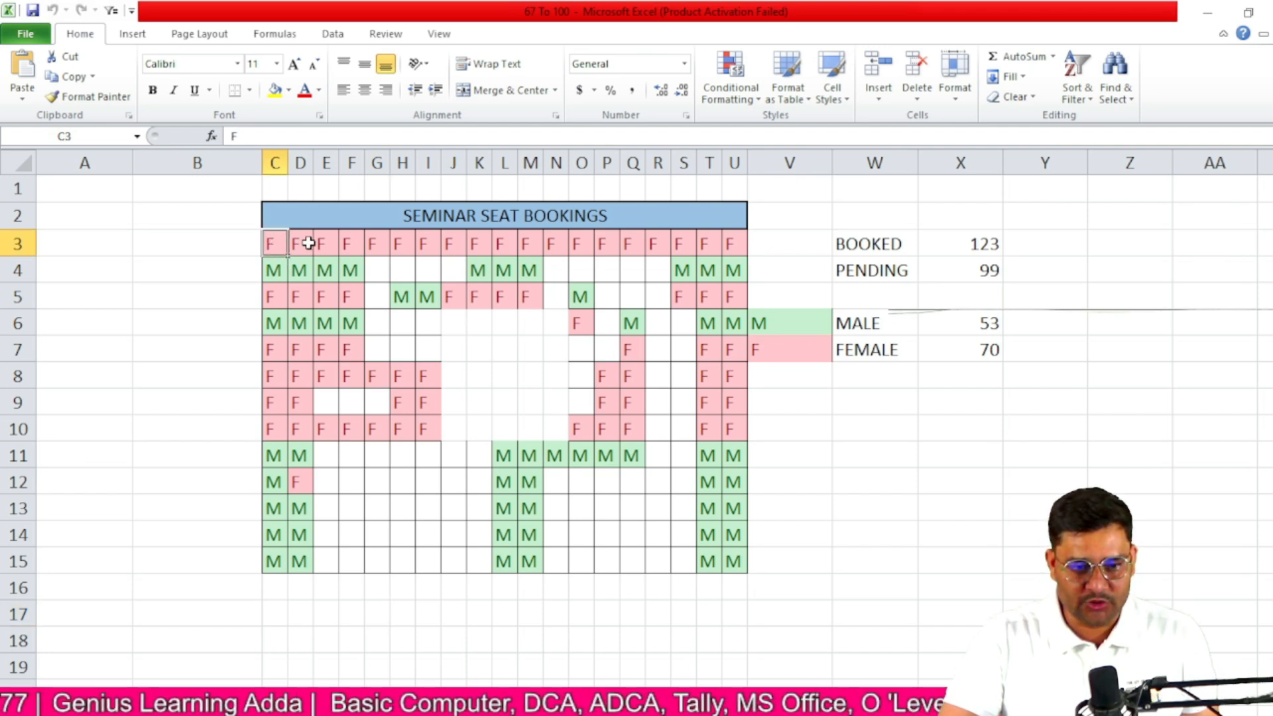
Examine the booked and empty seats across the seminar seat grid C3:U15
left_click(275, 270)
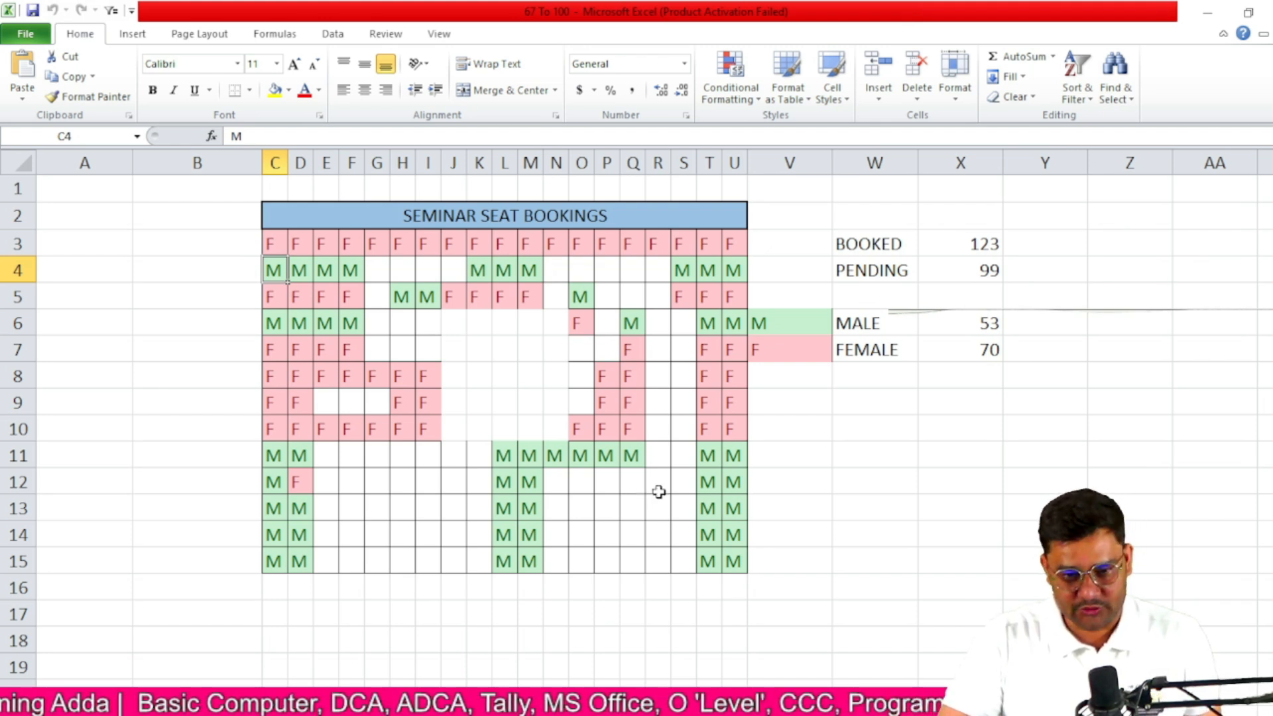
left_click(861, 489)
left_click_drag(274, 246, 726, 561)
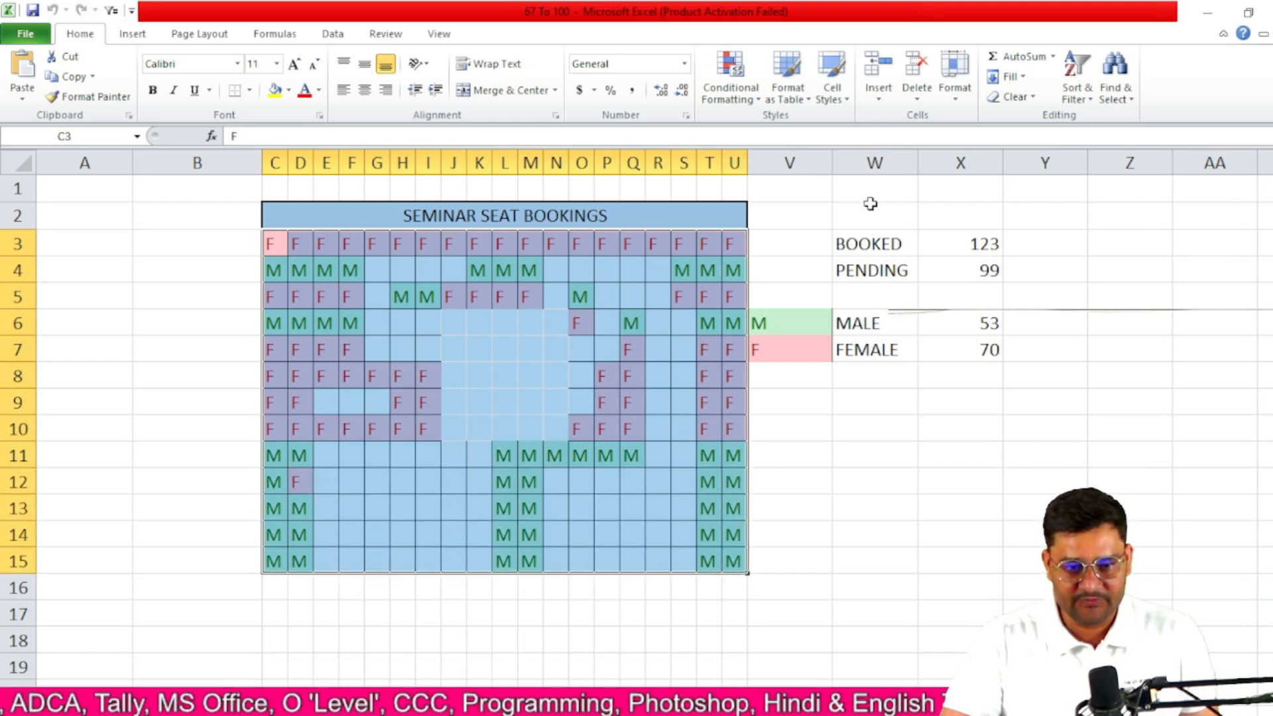
left_click(502, 377)
left_click(641, 277)
left_click(666, 322)
left_click(658, 454)
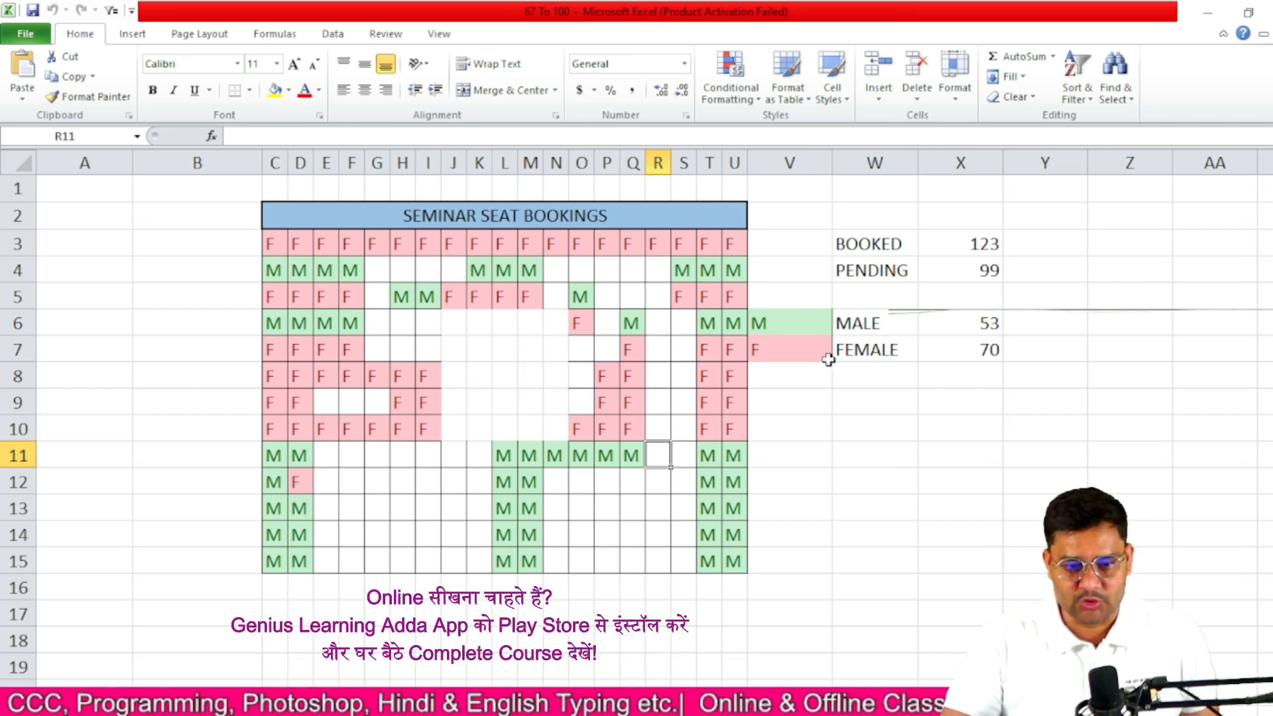
left_click(887, 451)
Review the Text that Contains highlight rule for the seat grid C3:U15 without applying a new one
left_click_drag(271, 247, 730, 556)
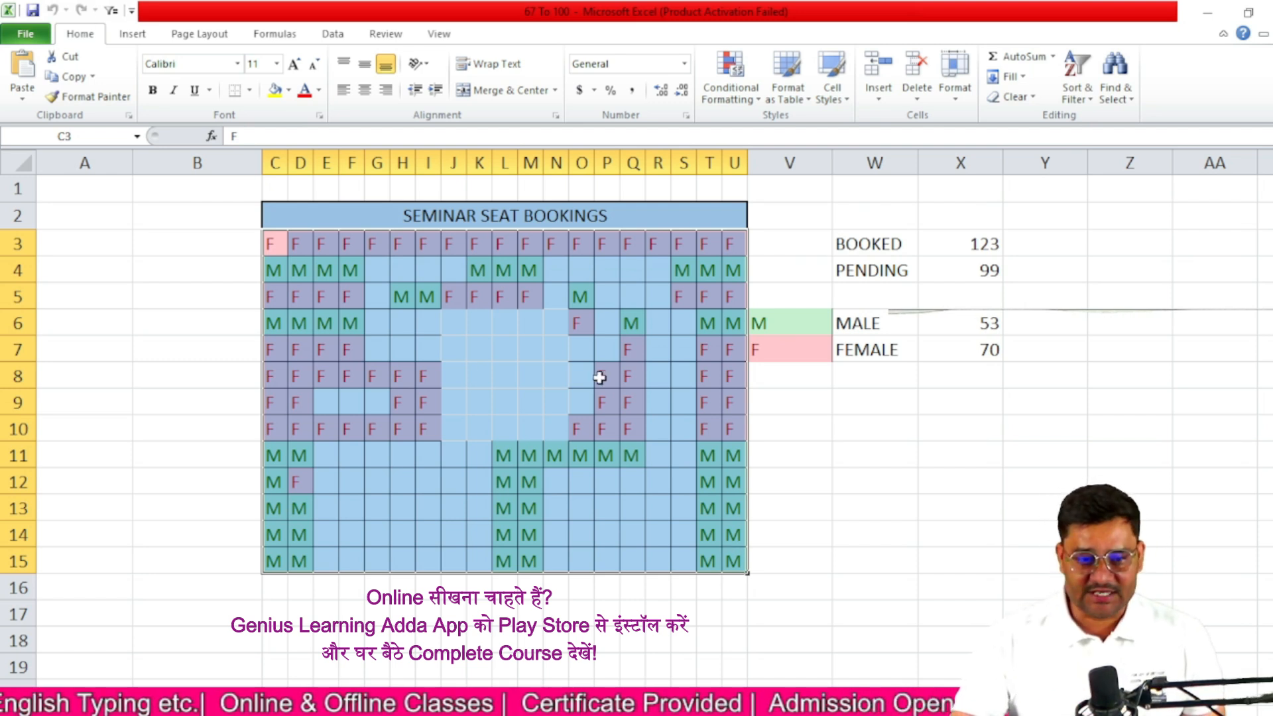
left_click(758, 101)
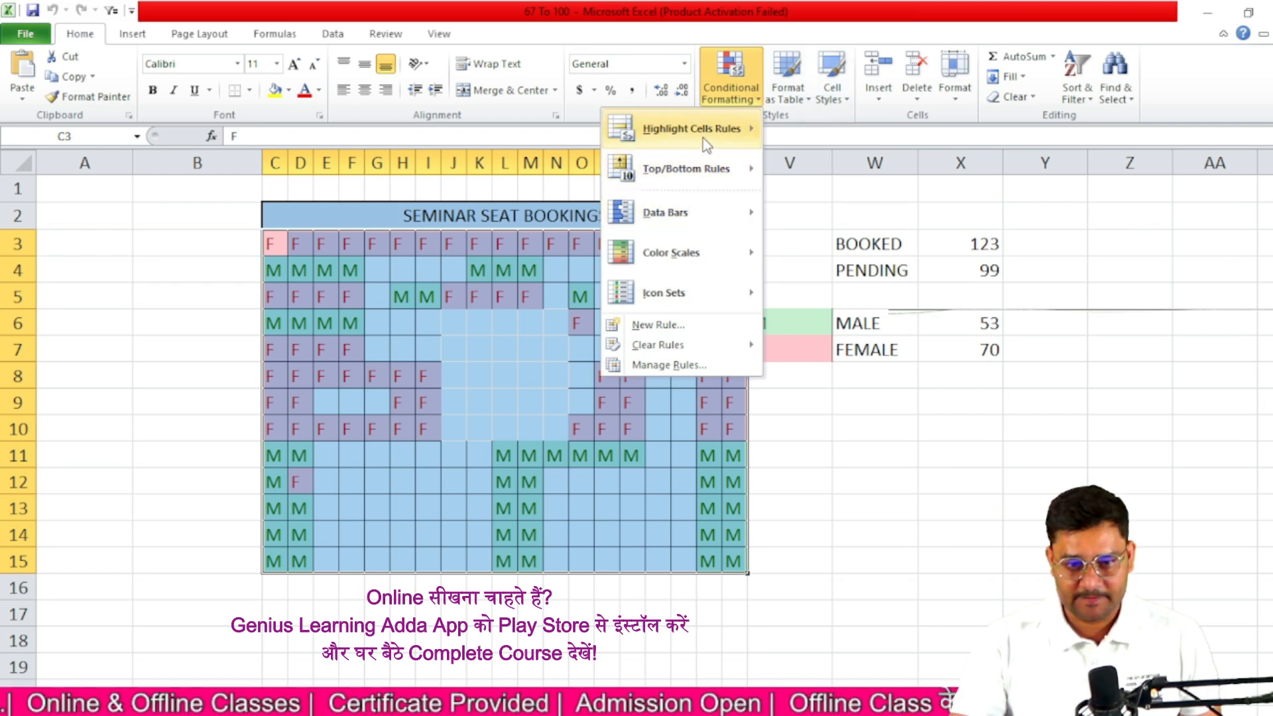
mouse_move(704, 140)
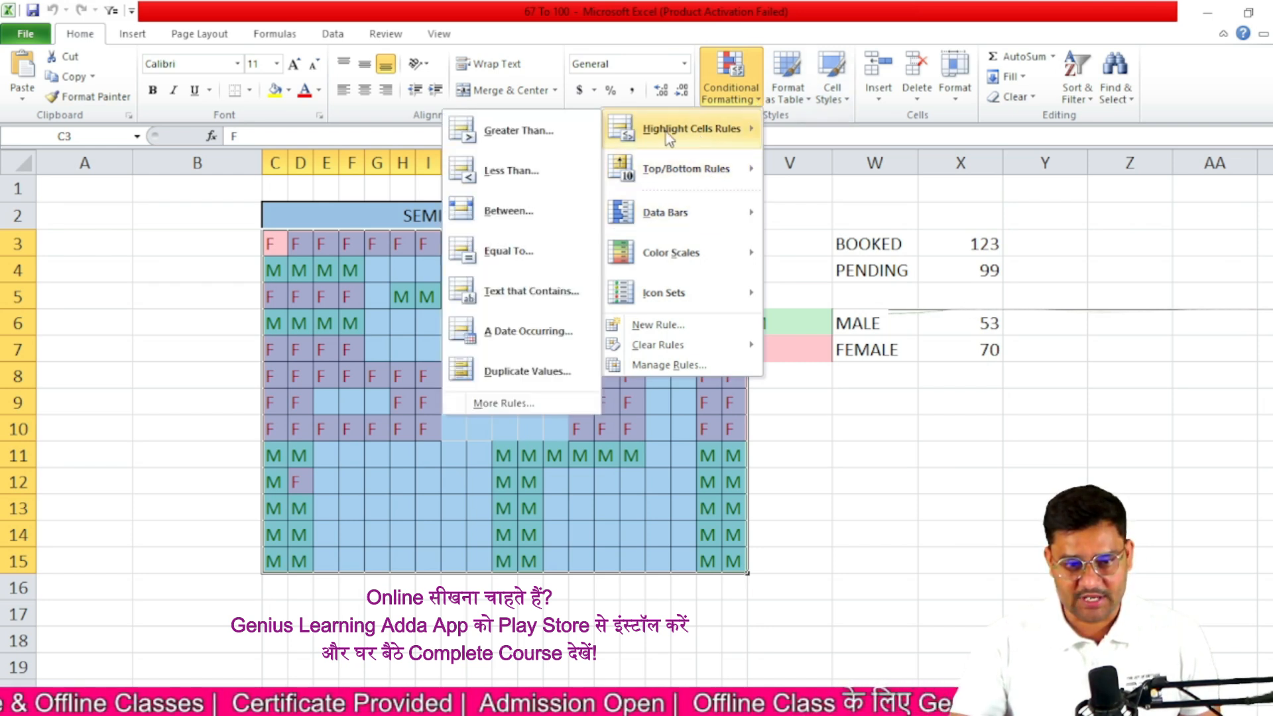
left_click(534, 292)
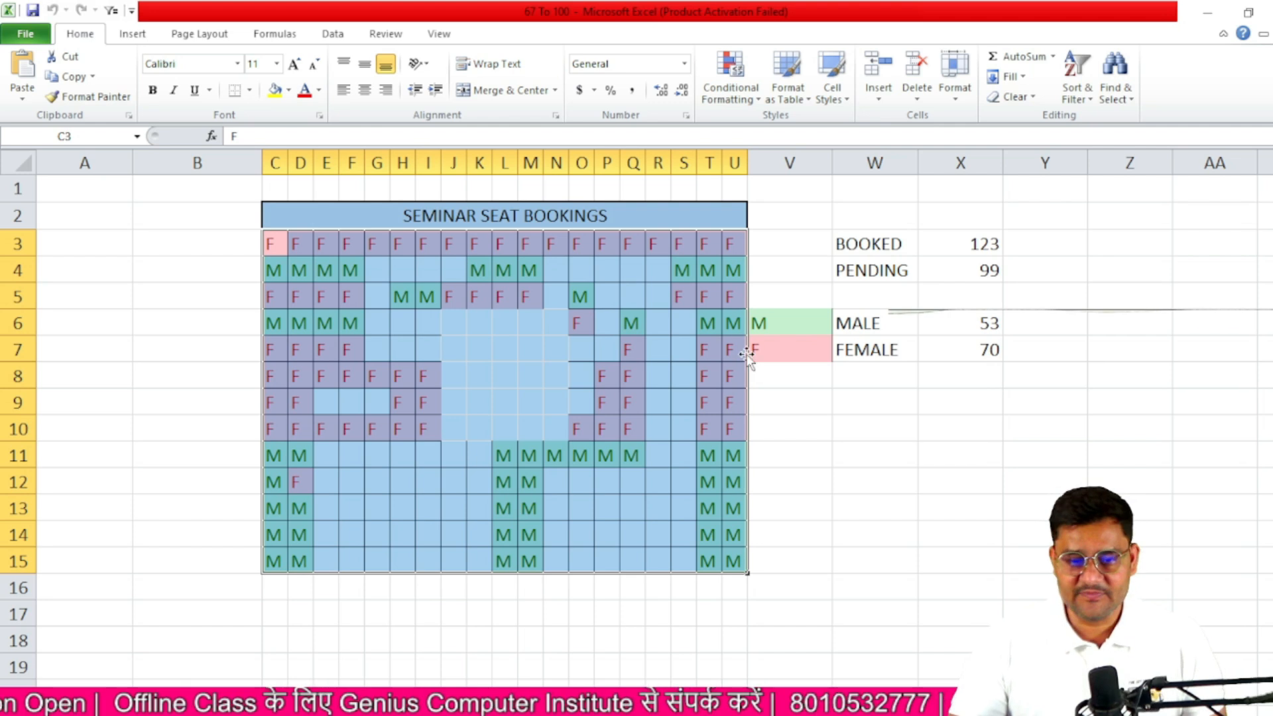
left_click(860, 478)
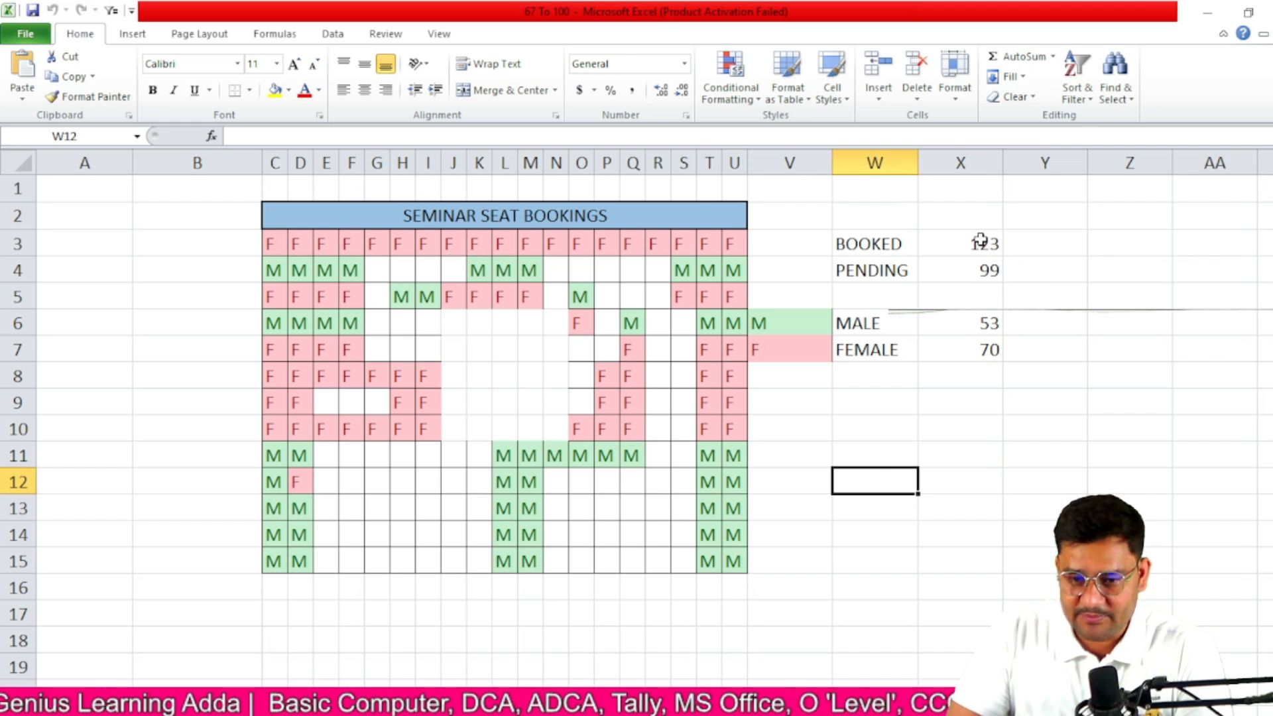
Clear the booked, pending, male and female results in X3:X7
left_click_drag(981, 240, 986, 345)
key("Delete")
left_click(959, 422)
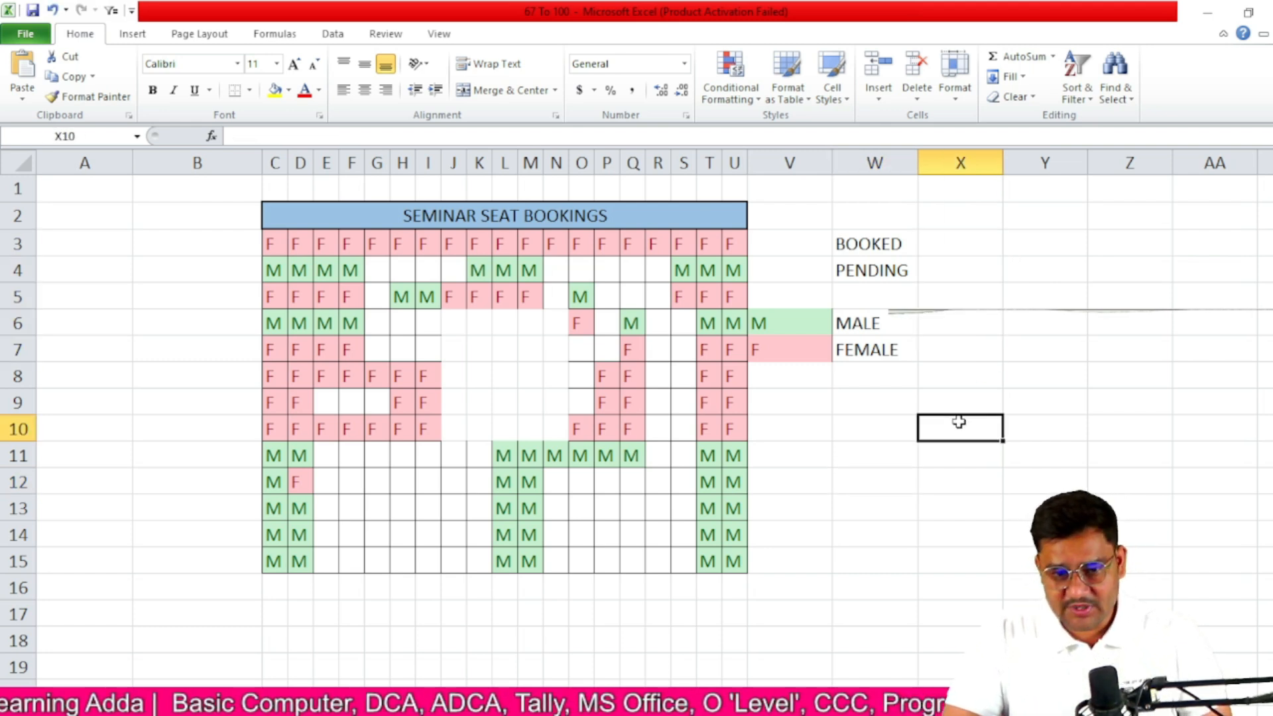
left_click(972, 245)
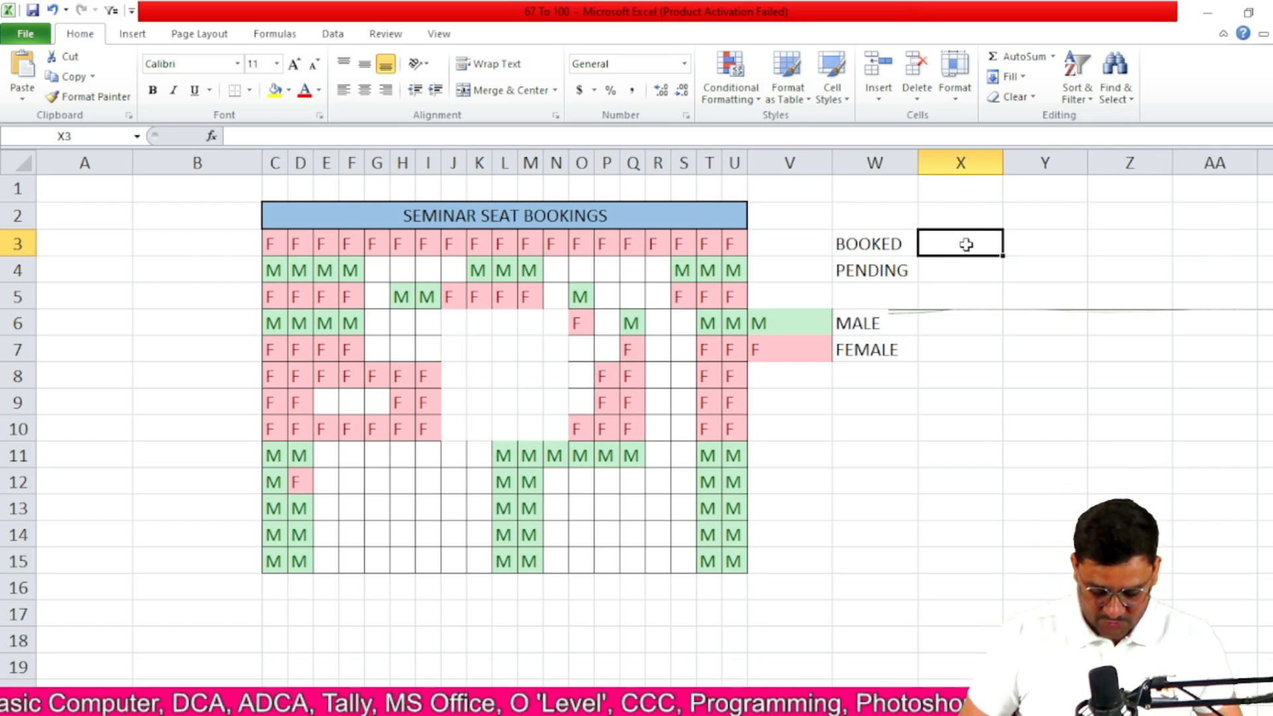
type("=")
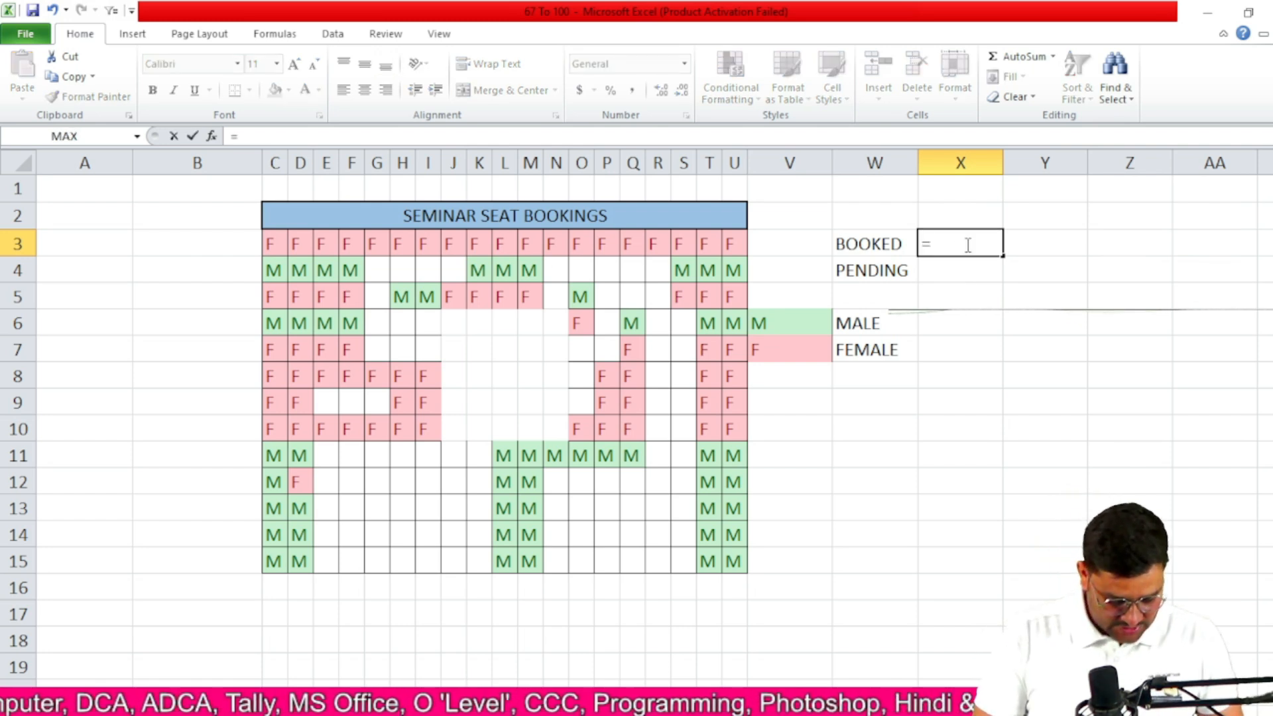
type("CONTA")
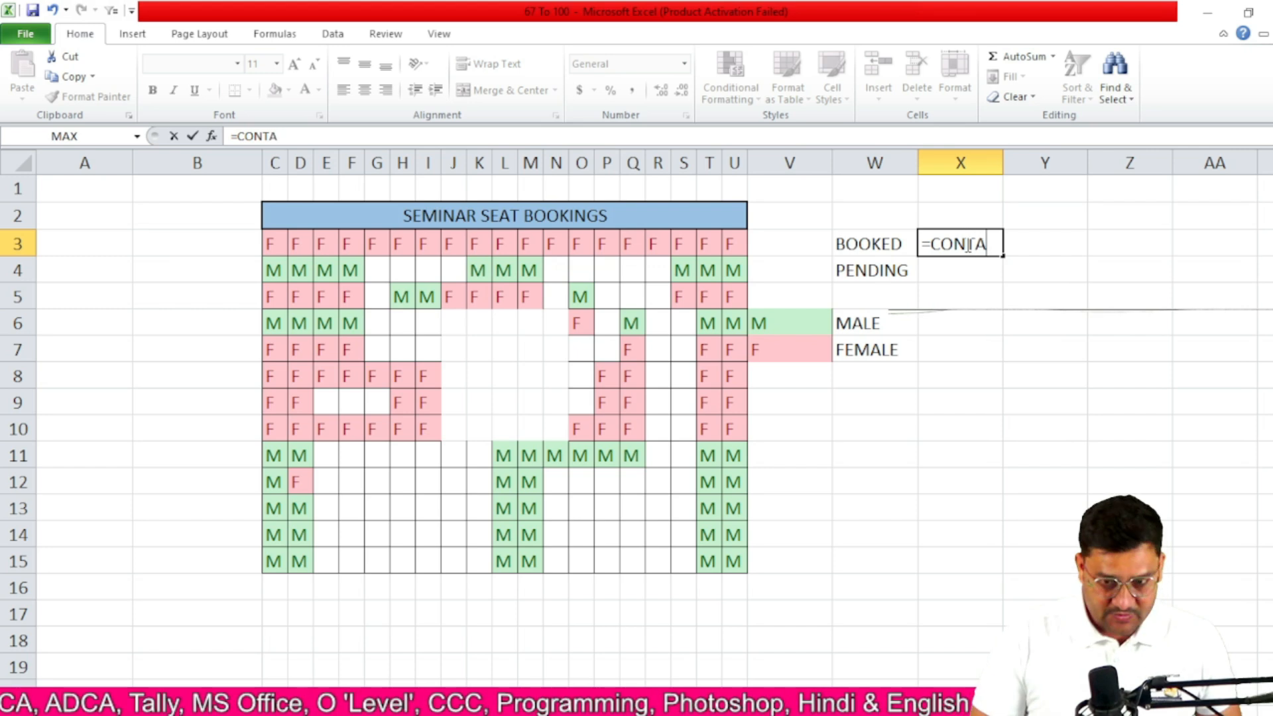
key("Tab")
left_click(965, 242)
key("Delete")
Count the booked seats in X3 with the formula =COUNTA(C3:U15)
type("=C")
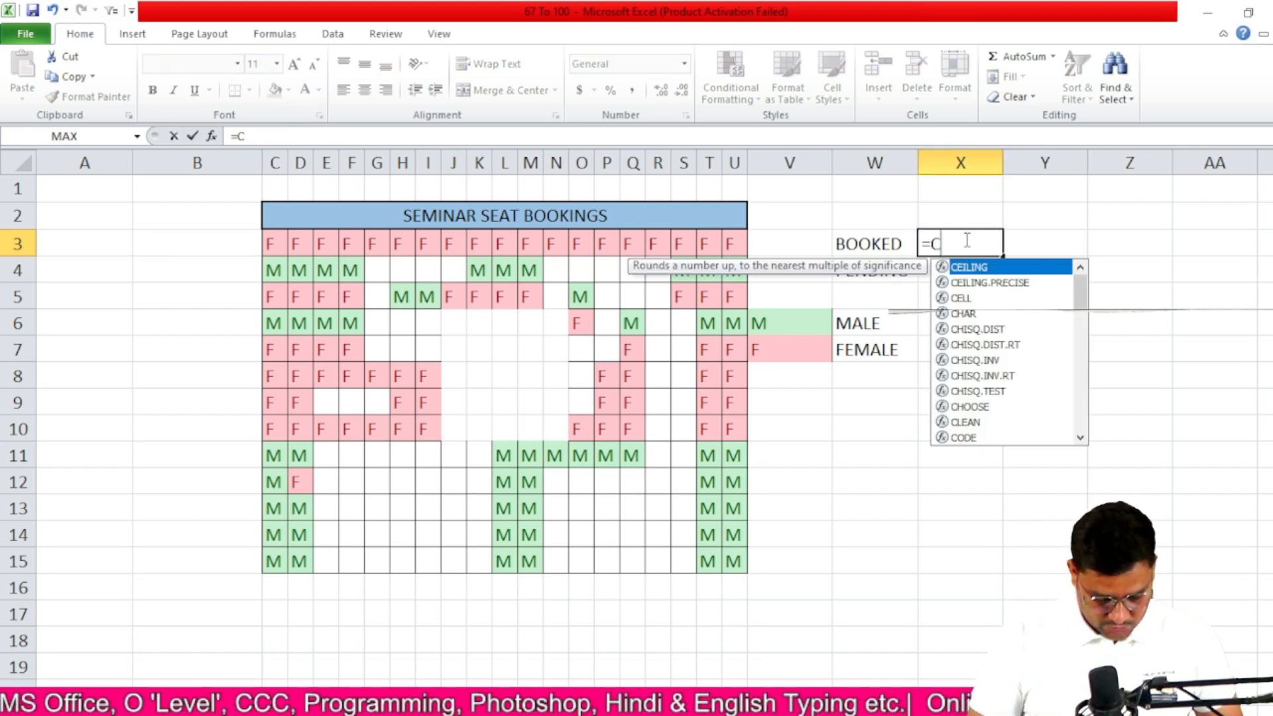
type("OUNTA(")
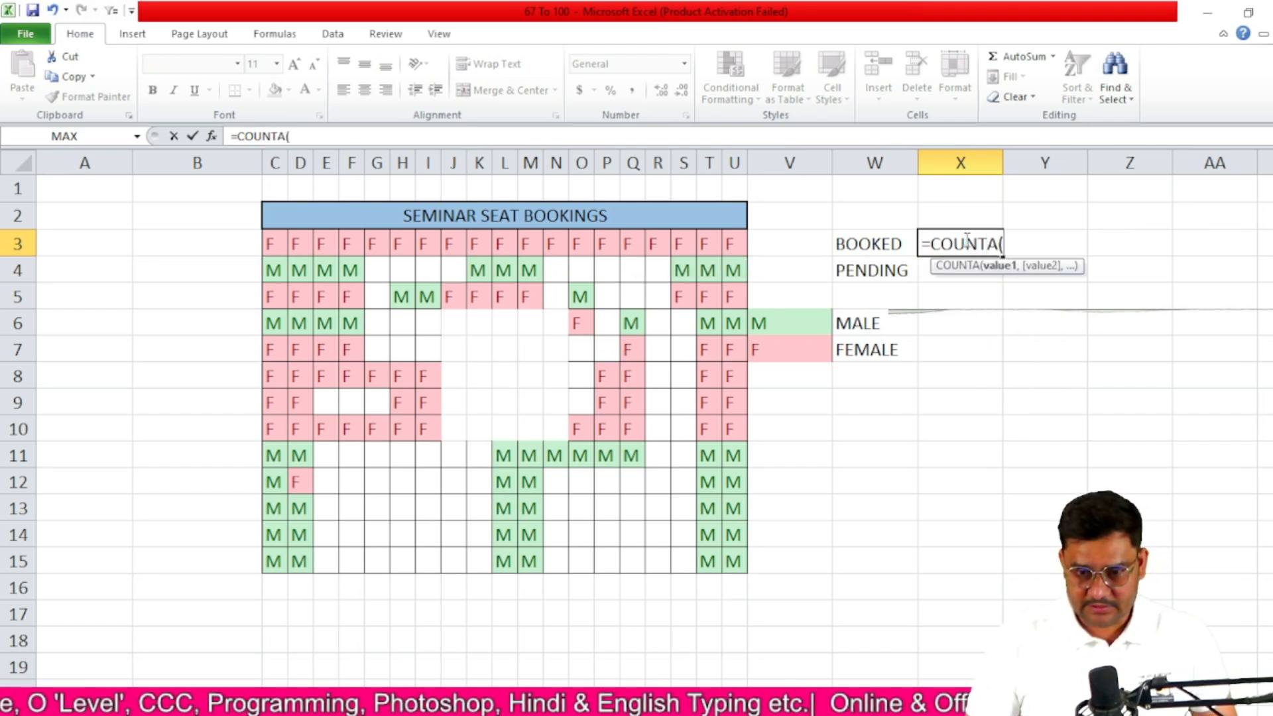
left_click_drag(268, 243, 734, 562)
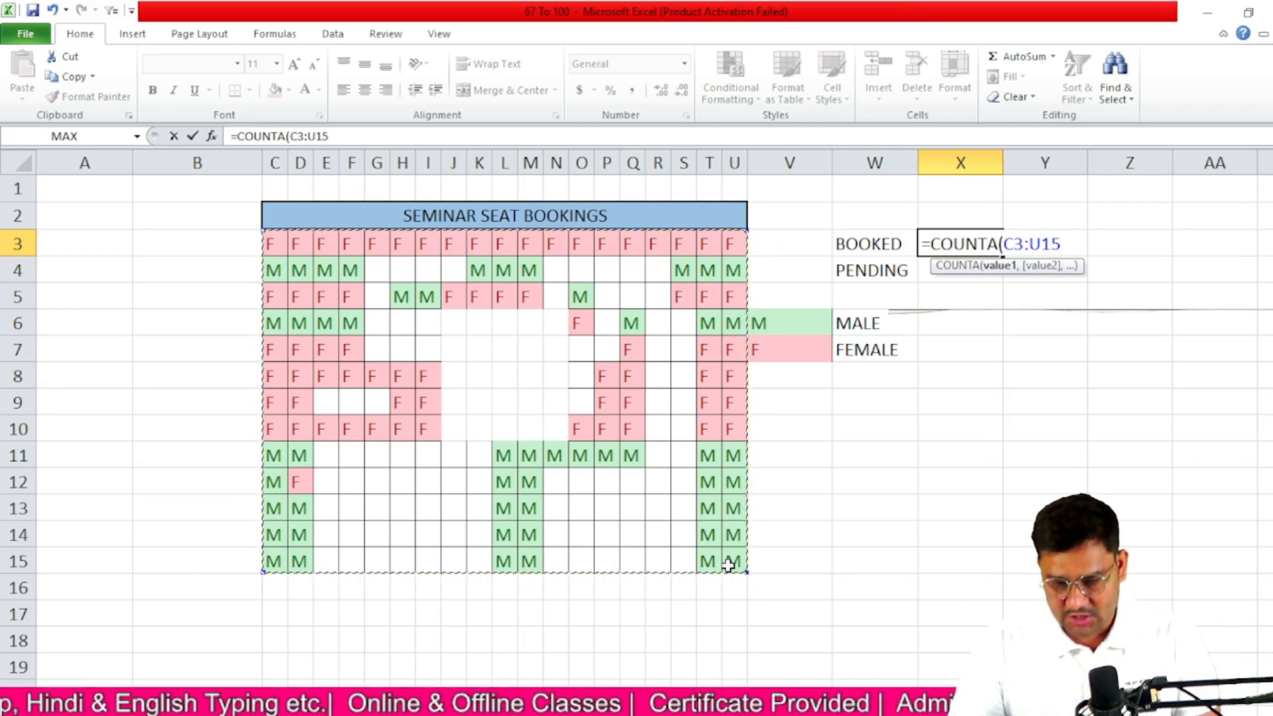
key("Return")
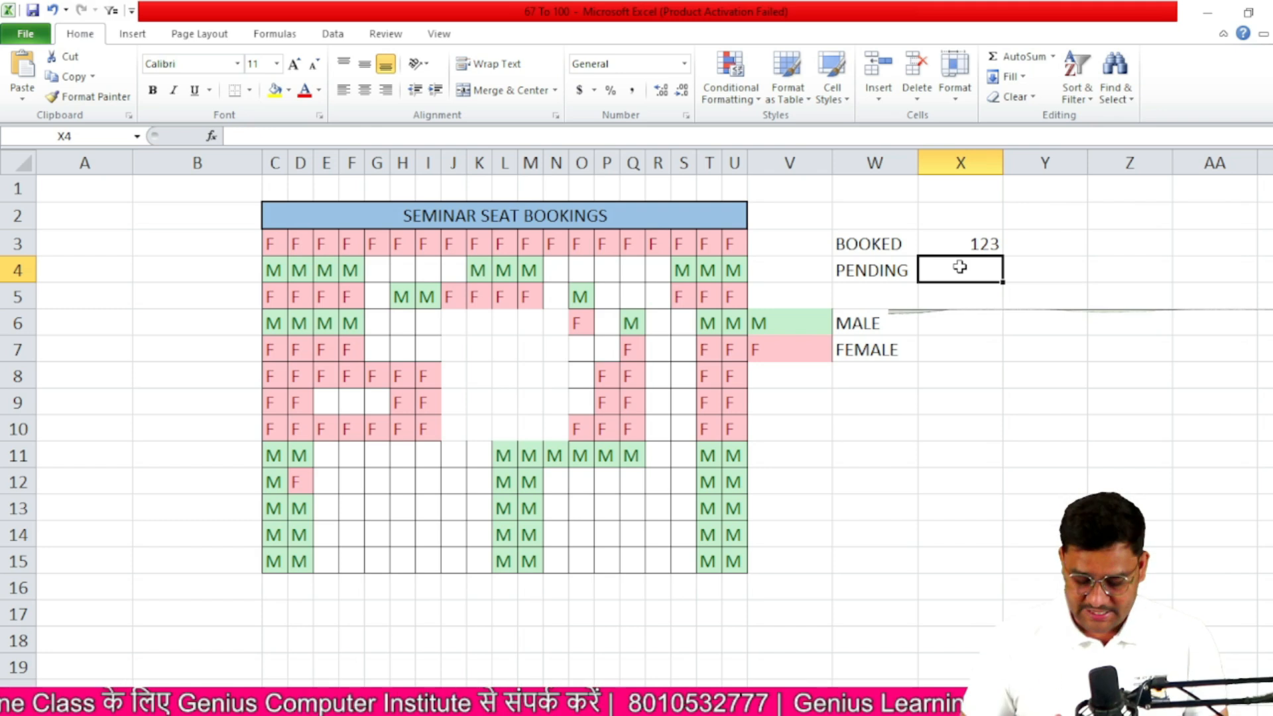
Count the pending seats in X4 with the formula =COUNTBLANK(C3:U15)
type("=CO")
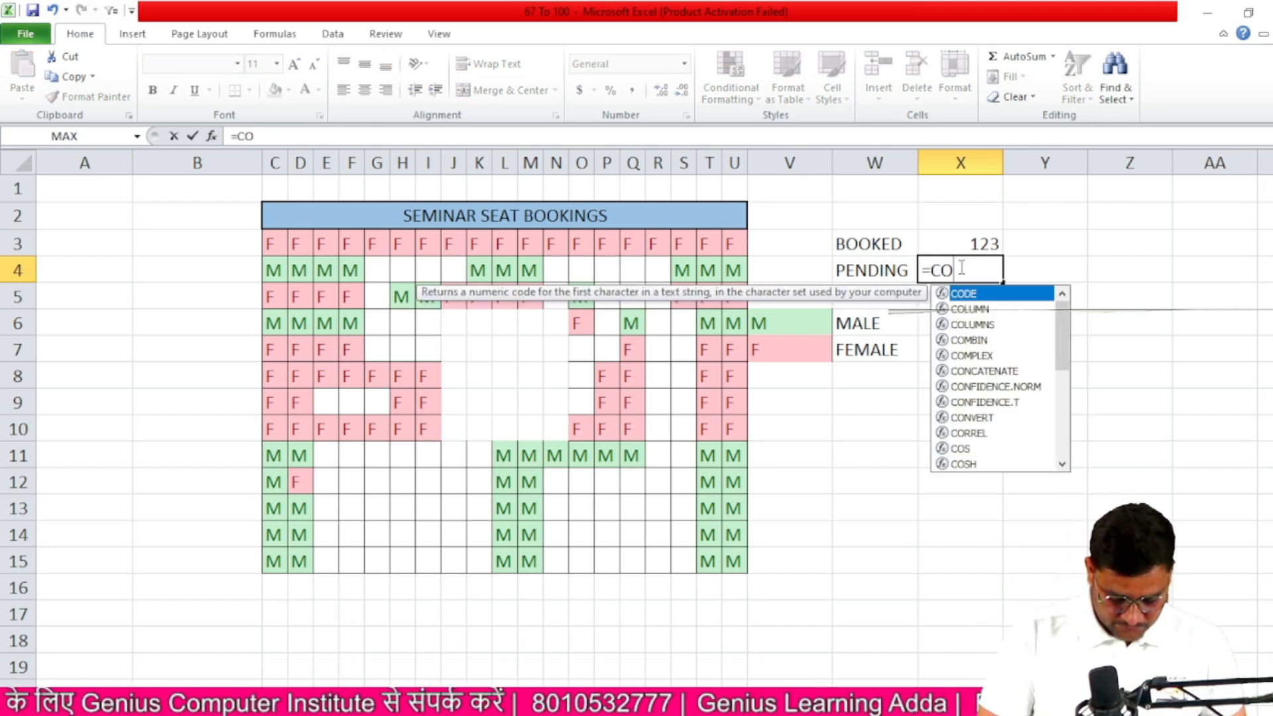
type("NTB")
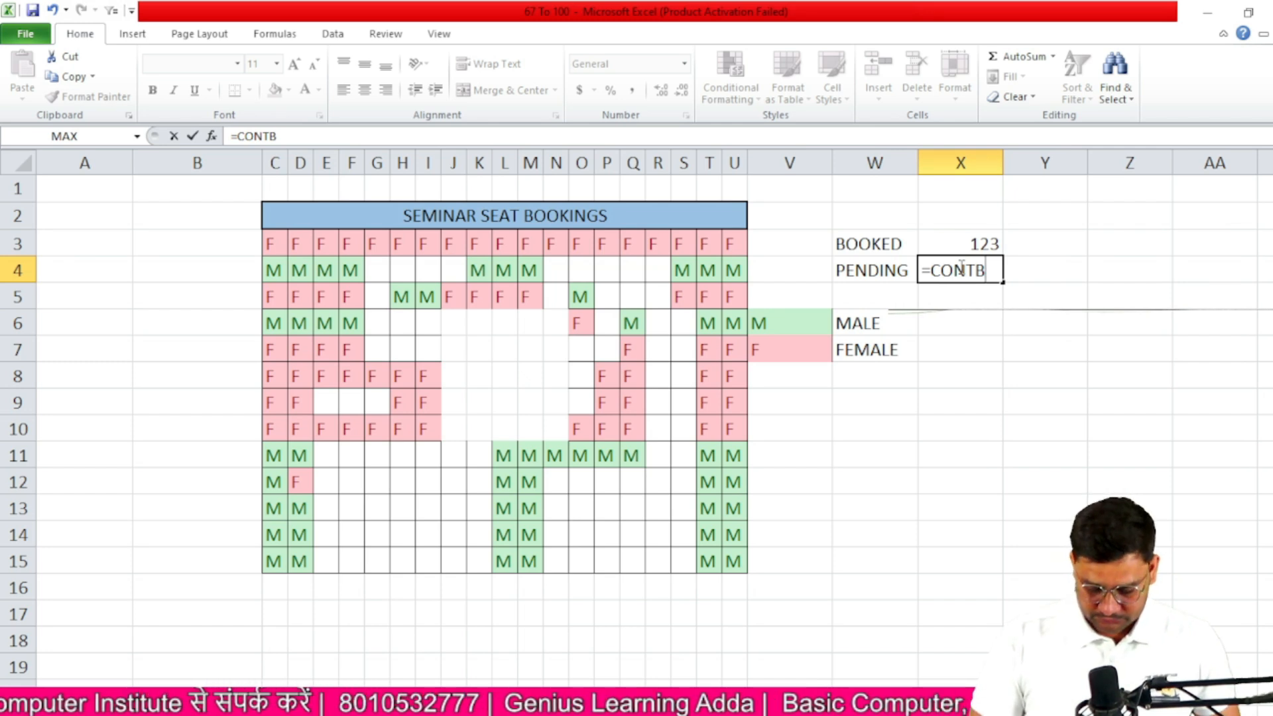
key("BackSpace")
key("BackSpace")
key("BackSpace")
type("UNTB")
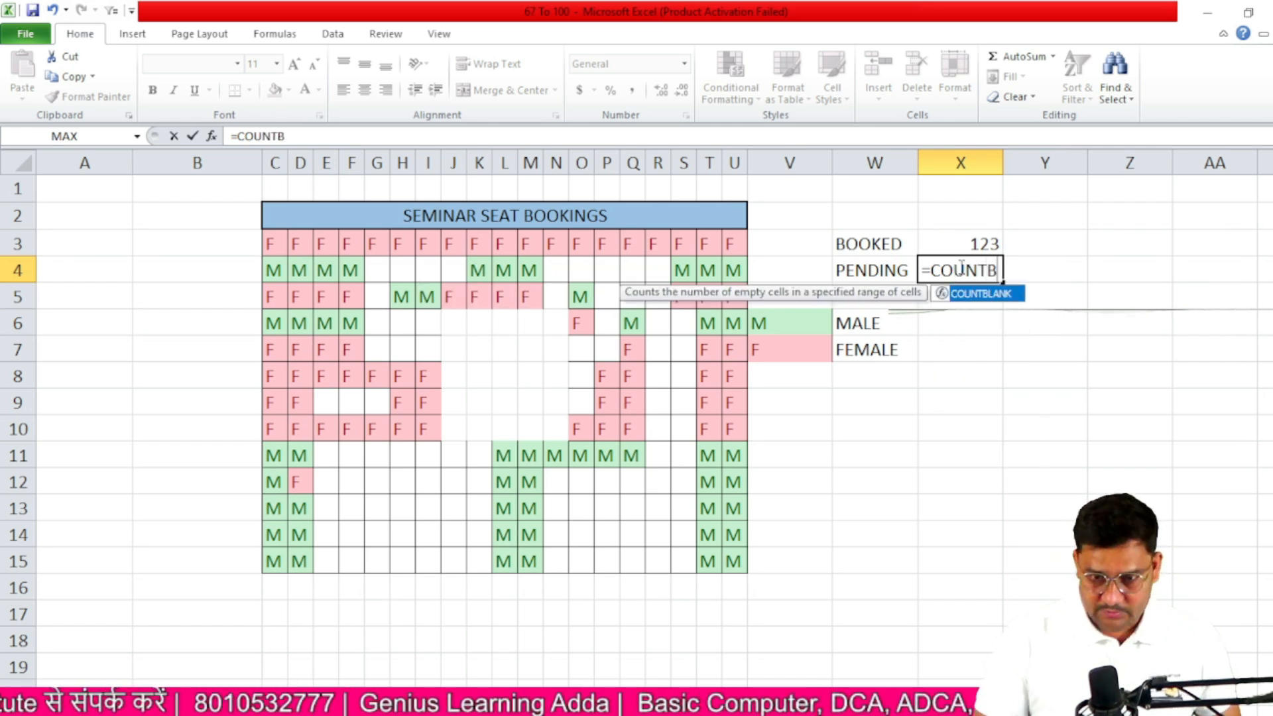
key("Tab")
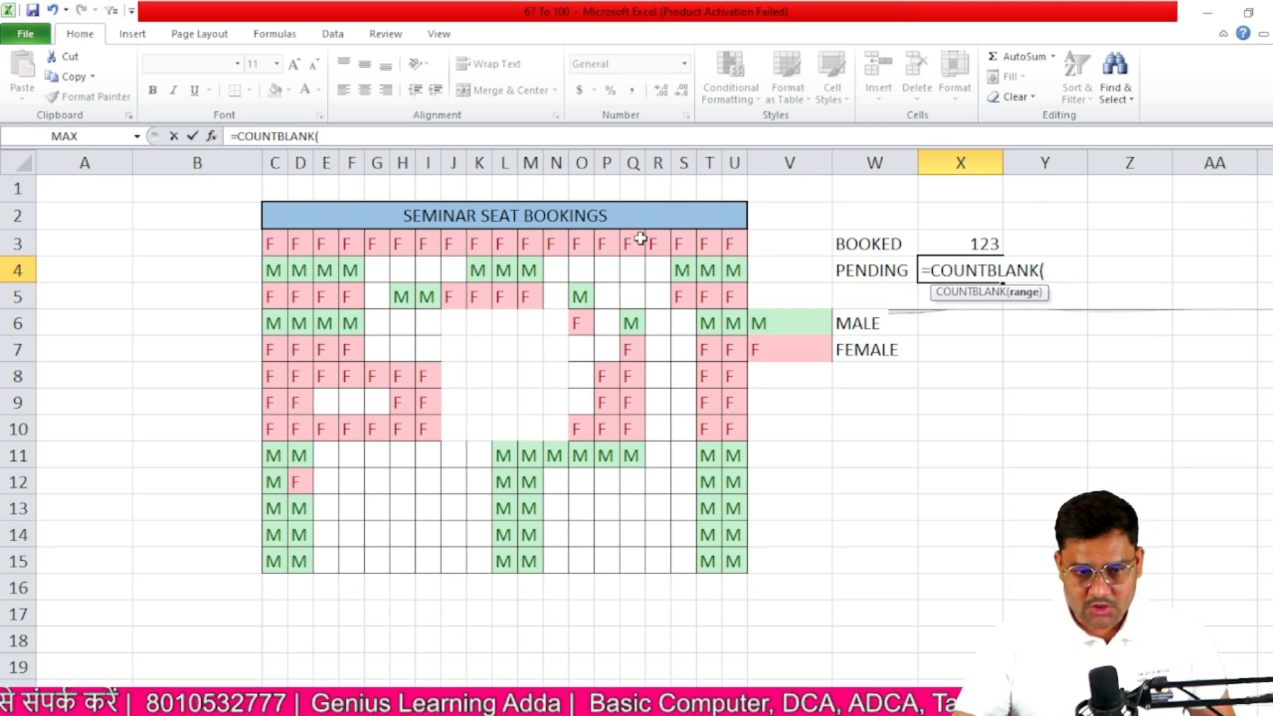
left_click_drag(272, 244, 736, 564)
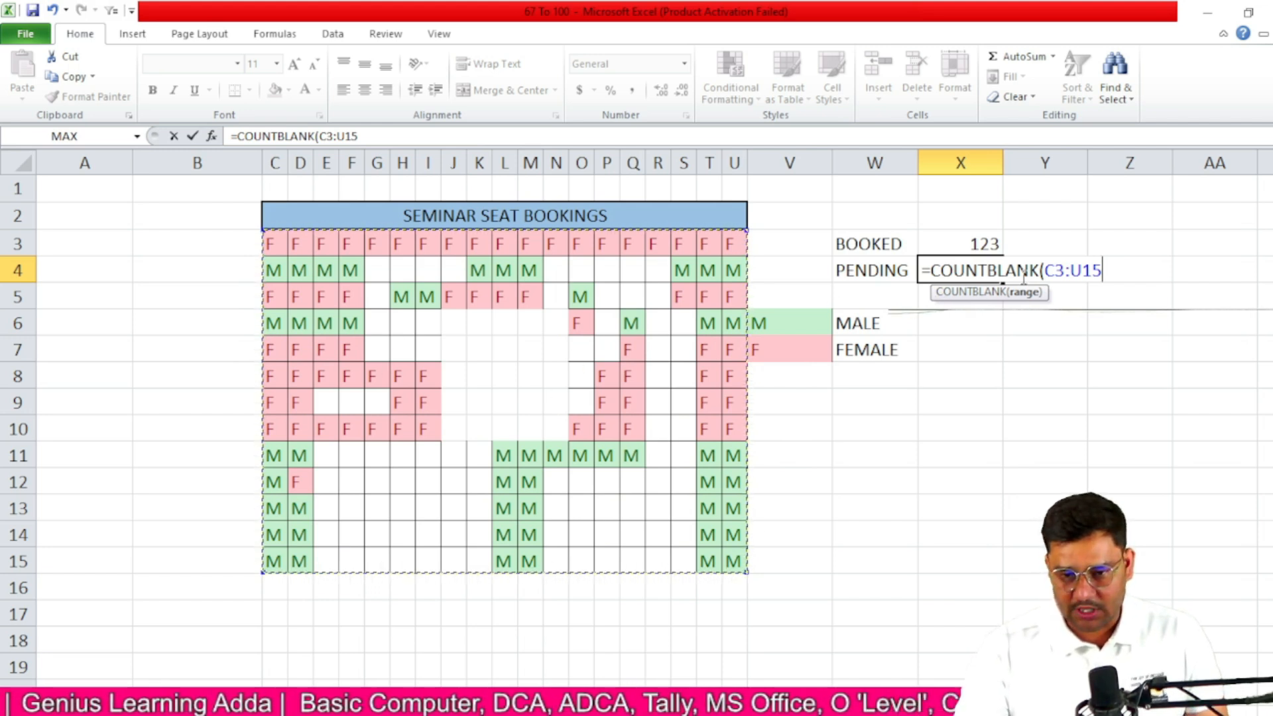
key("Return")
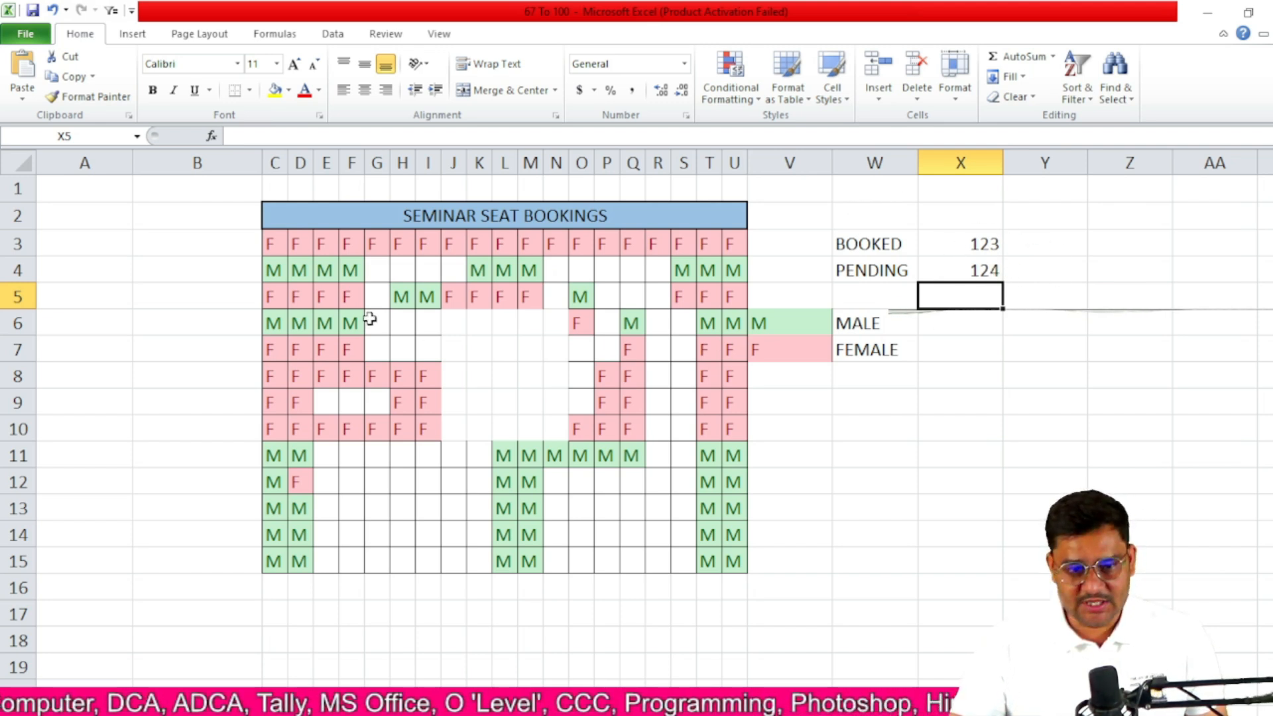
left_click(968, 326)
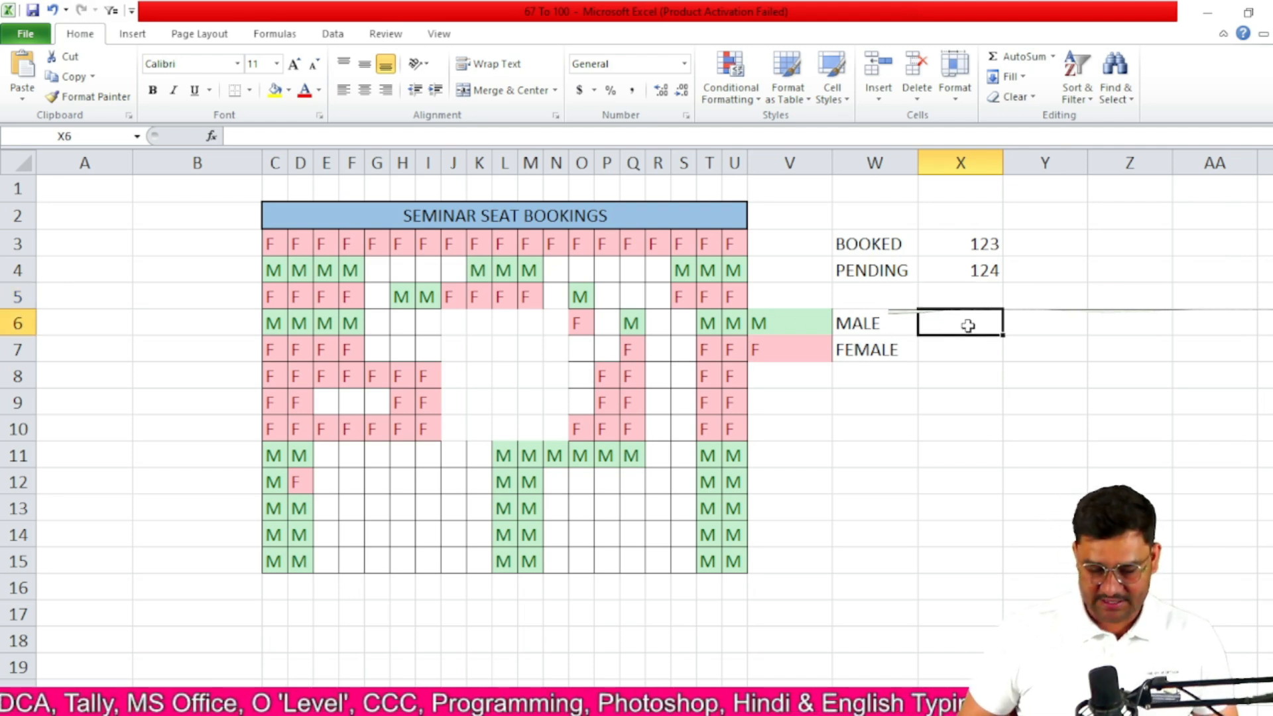
type("=CONTIF")
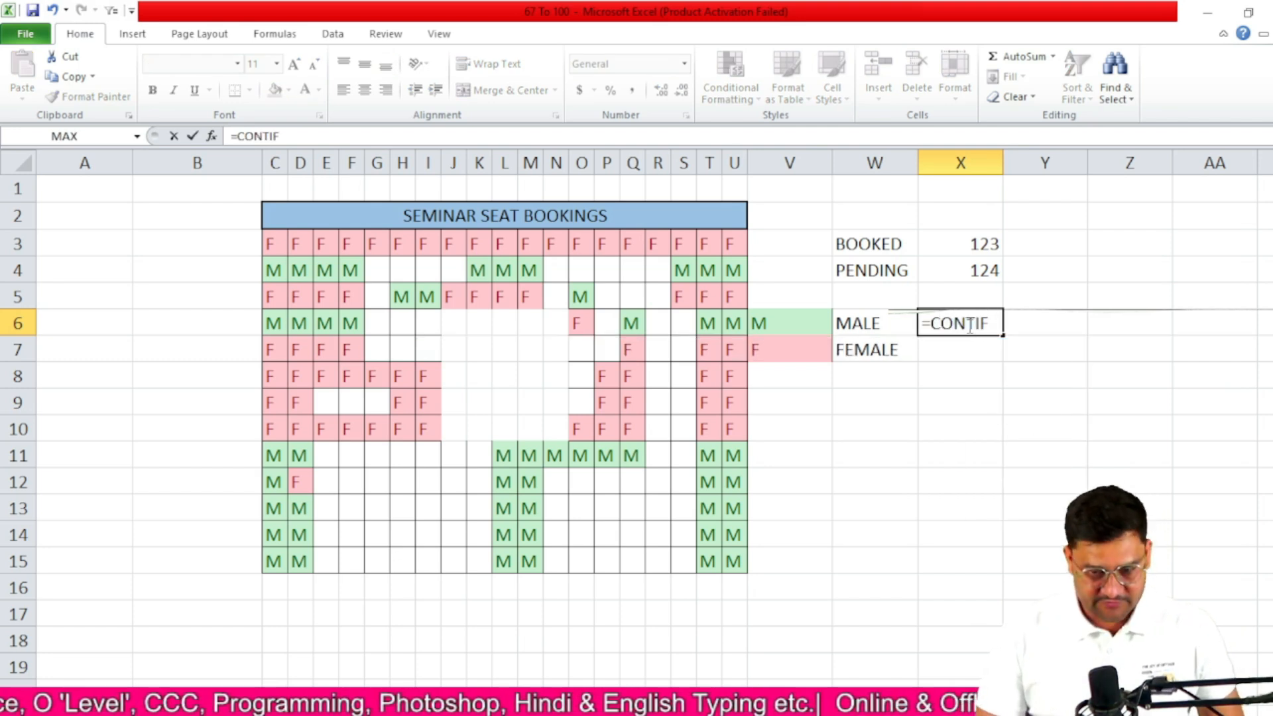
key("Tab")
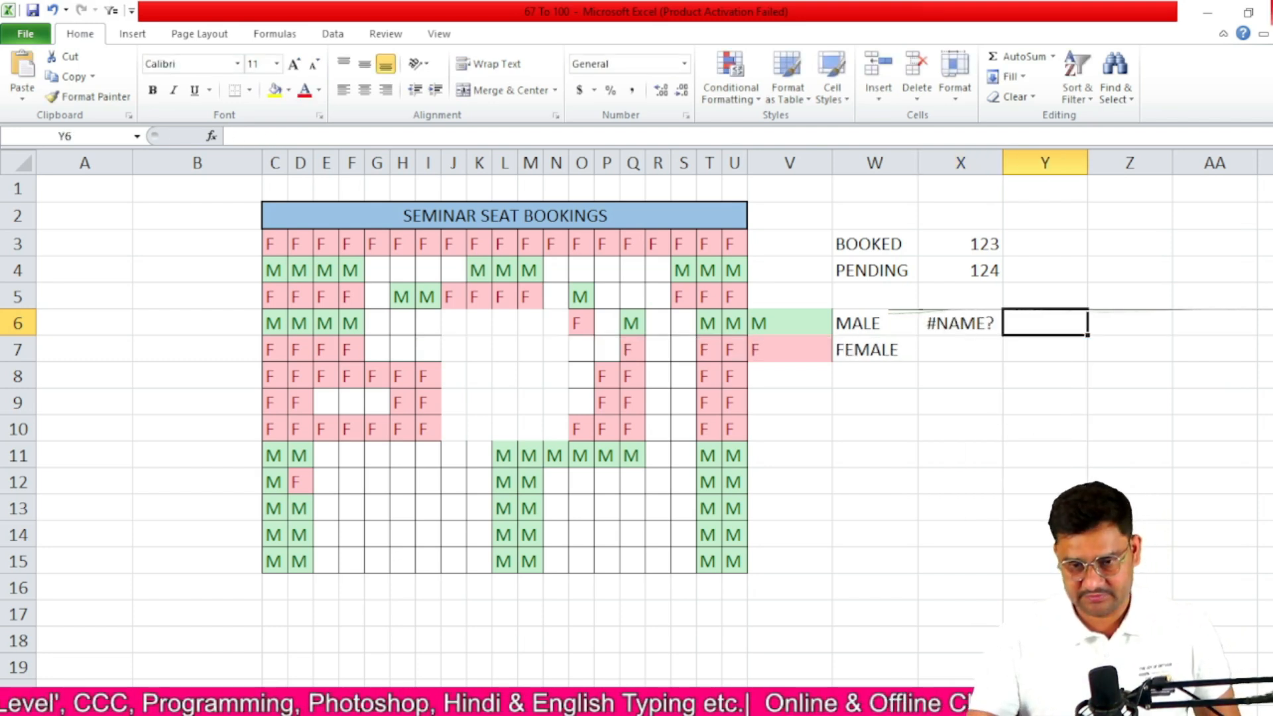
left_click(953, 320)
key("Delete")
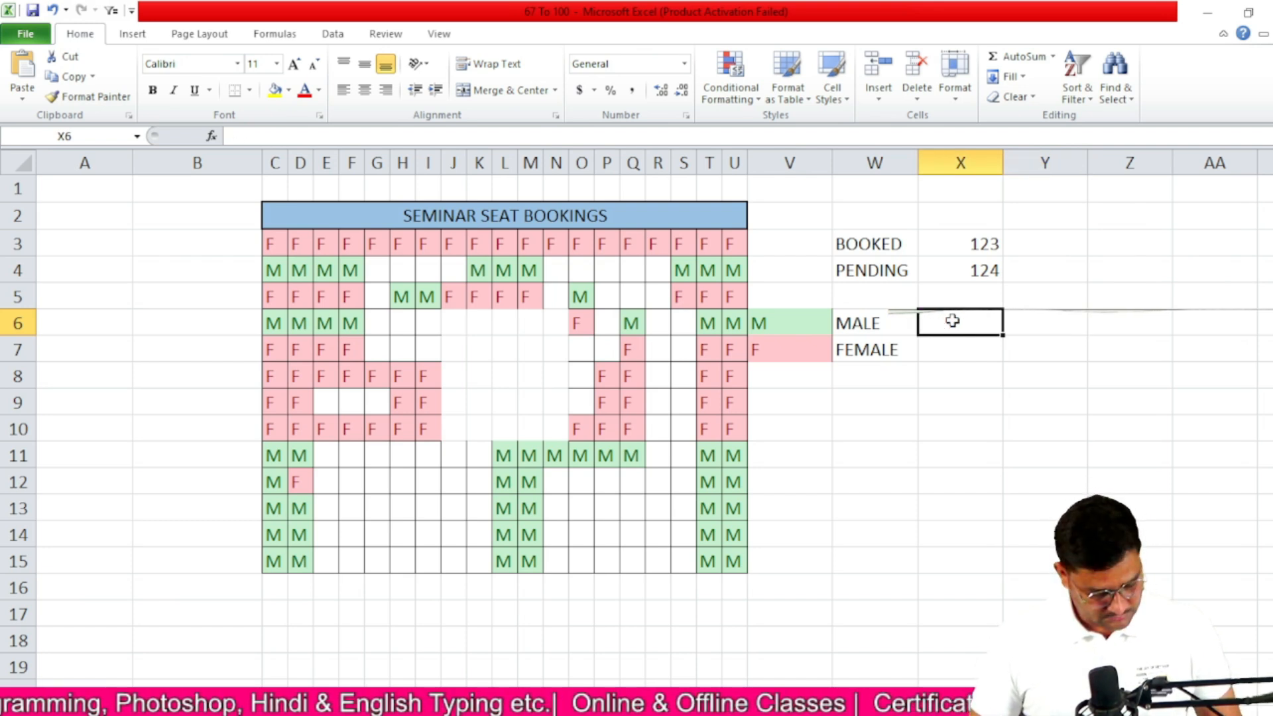
Count the male bookings in X6 with the formula =COUNTIF(C3:U15,"m")
type("=counti")
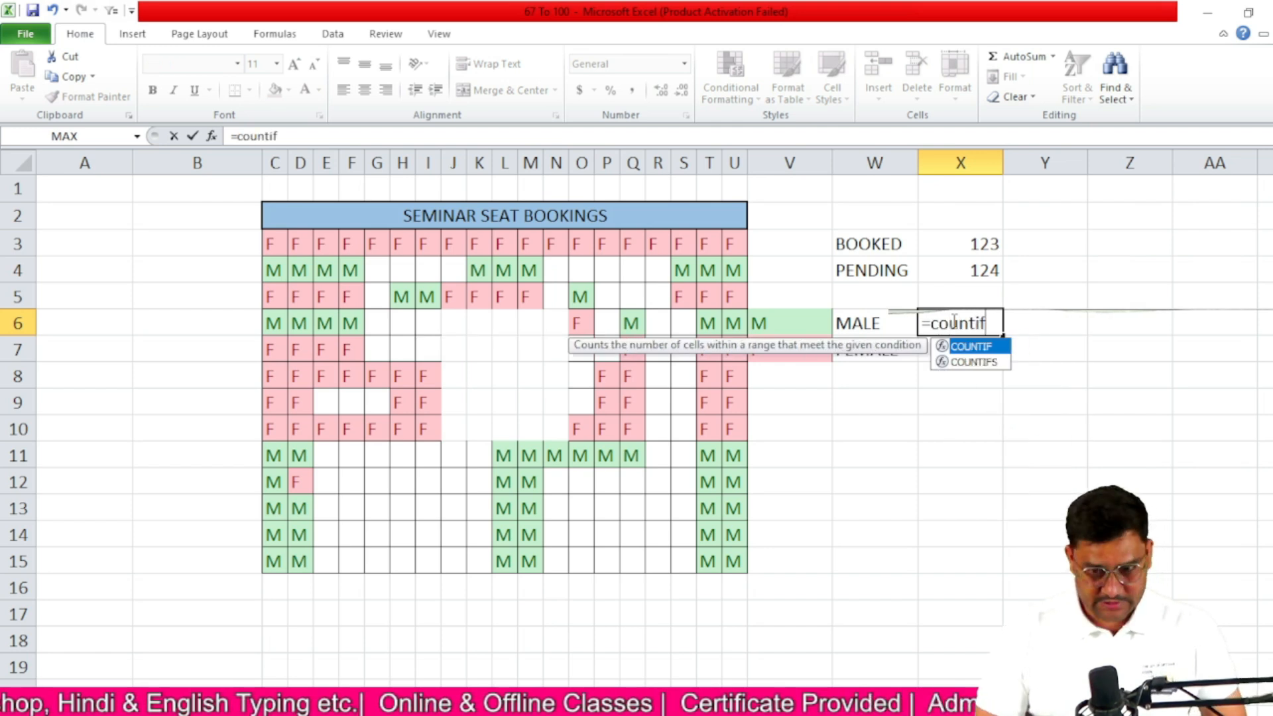
type("f")
key("Tab")
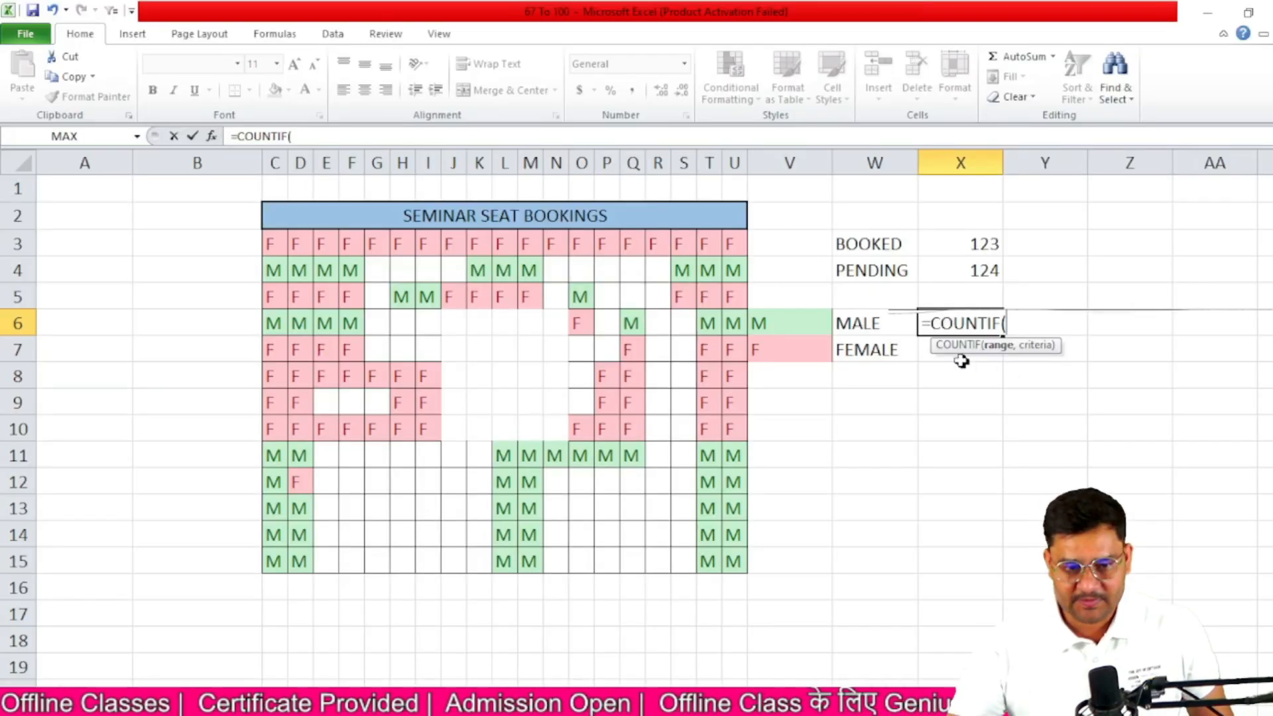
left_click_drag(270, 245, 733, 563)
type(",")
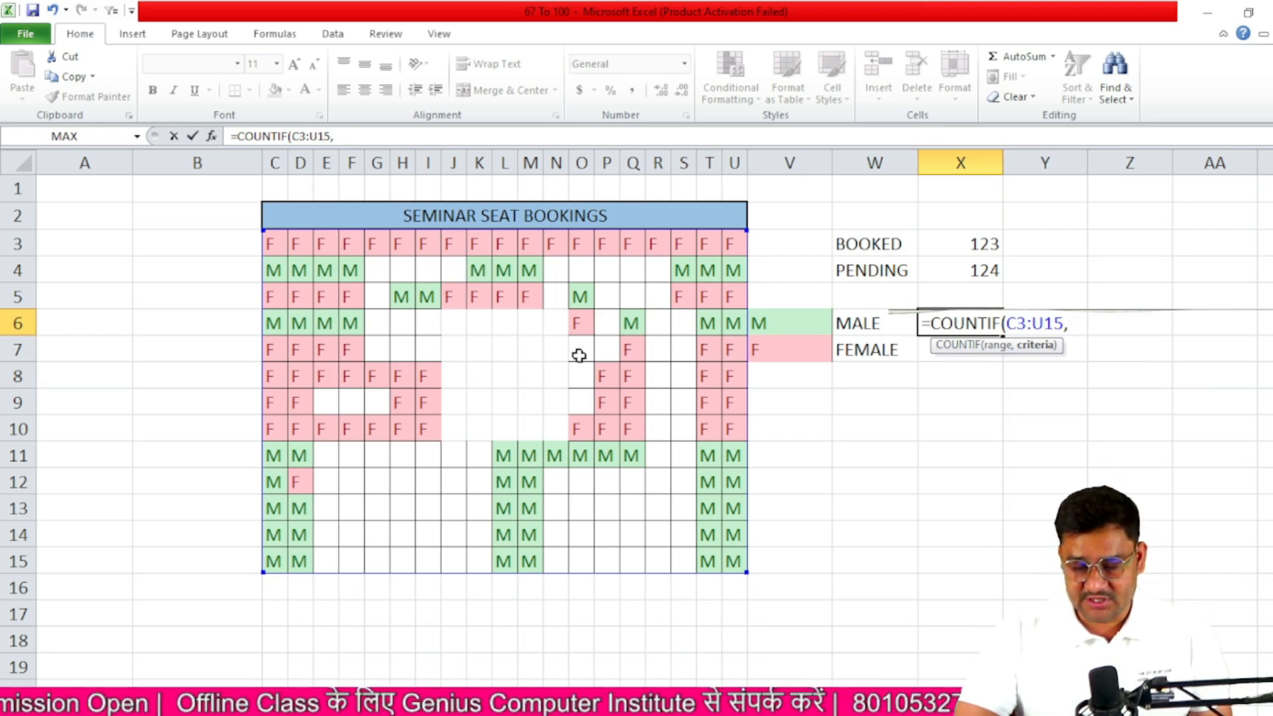
type("\"m")
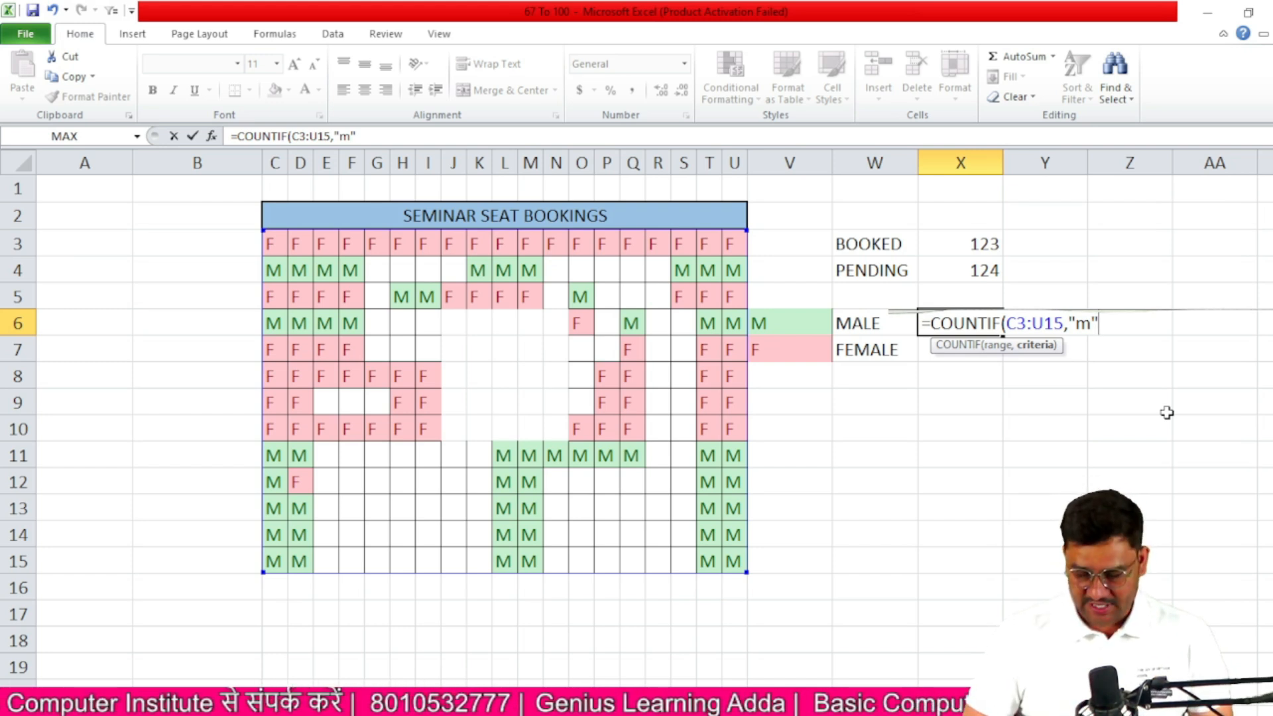
type("\"")
key("Return")
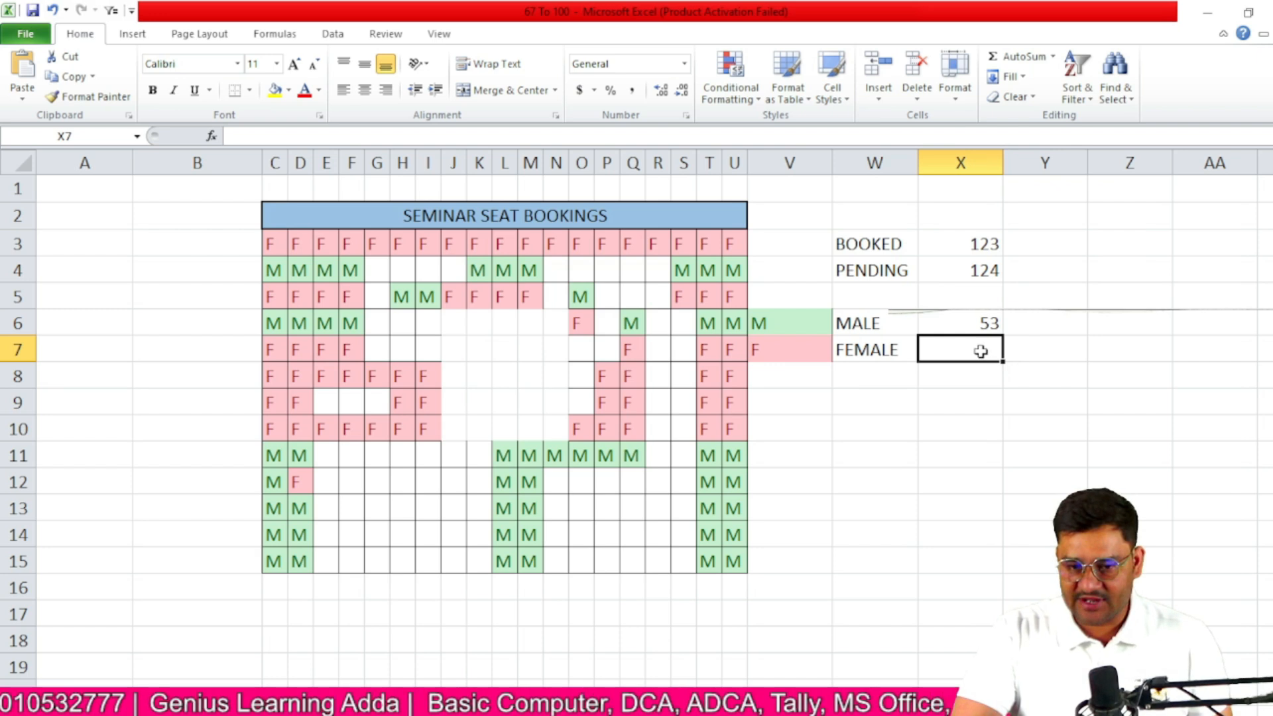
Count the female bookings in X7 with the formula =COUNTIF(C3:U15,"f")
type("=co")
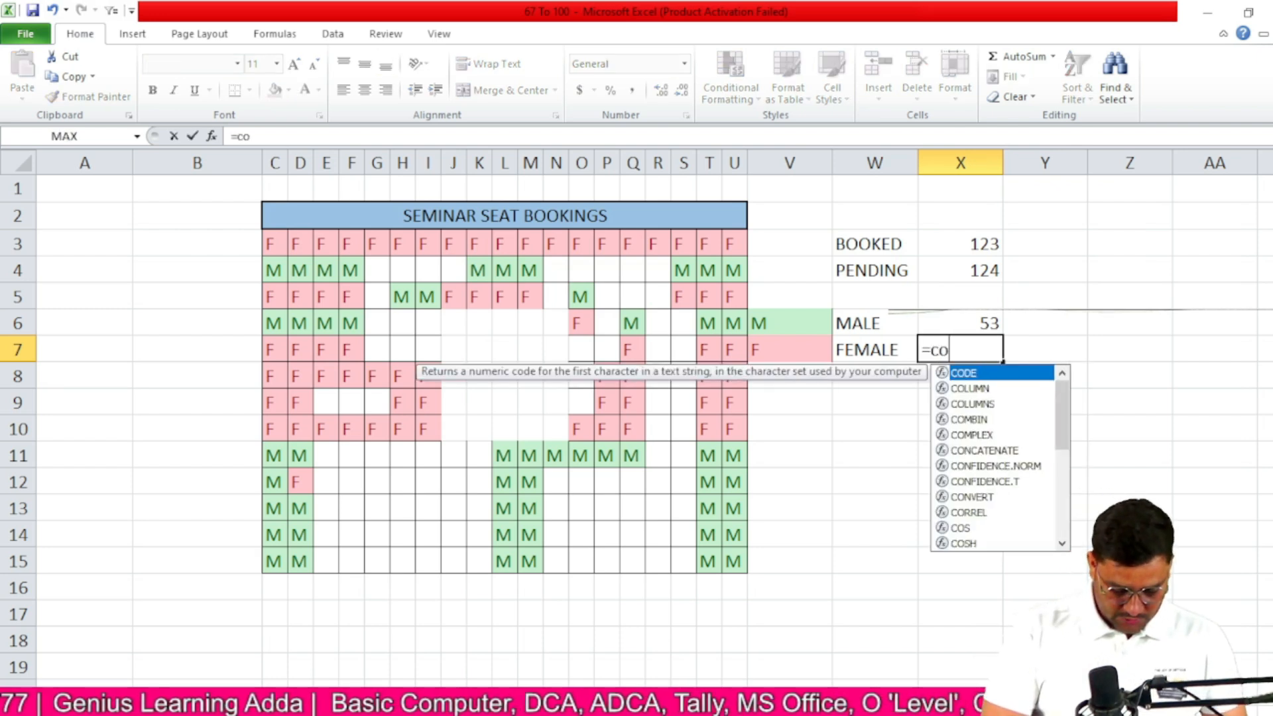
type("untif")
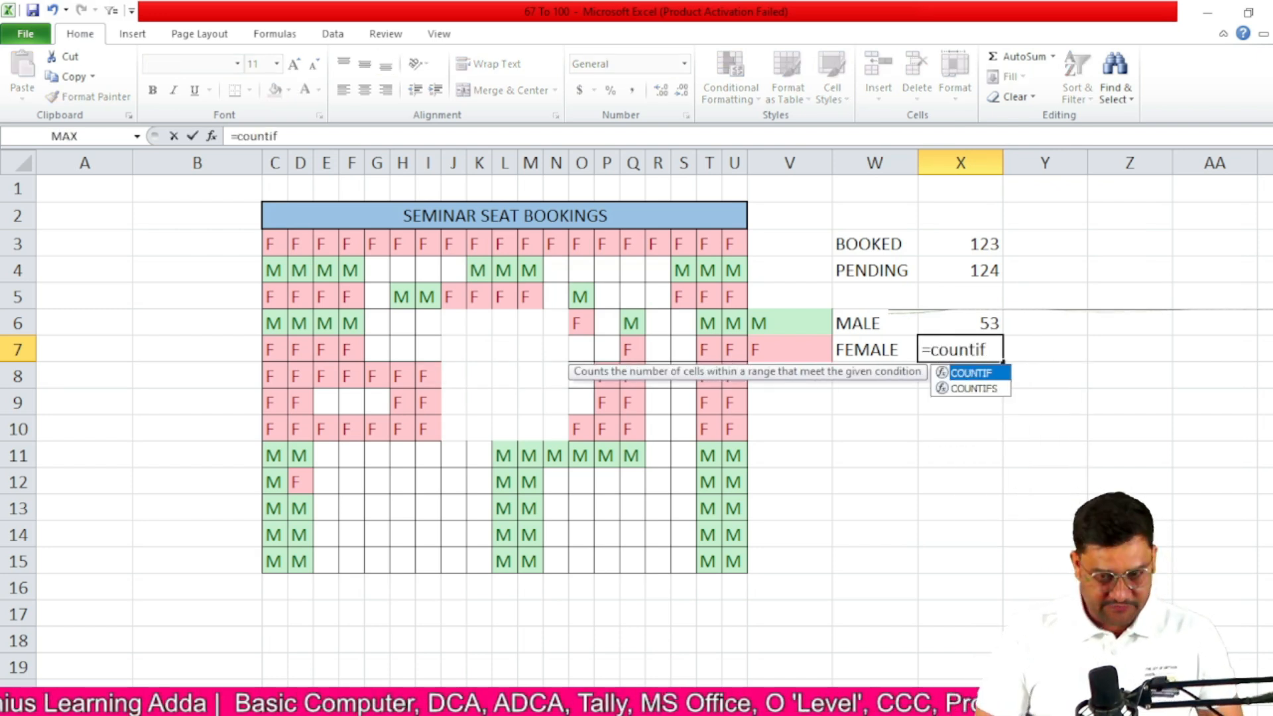
key("Tab")
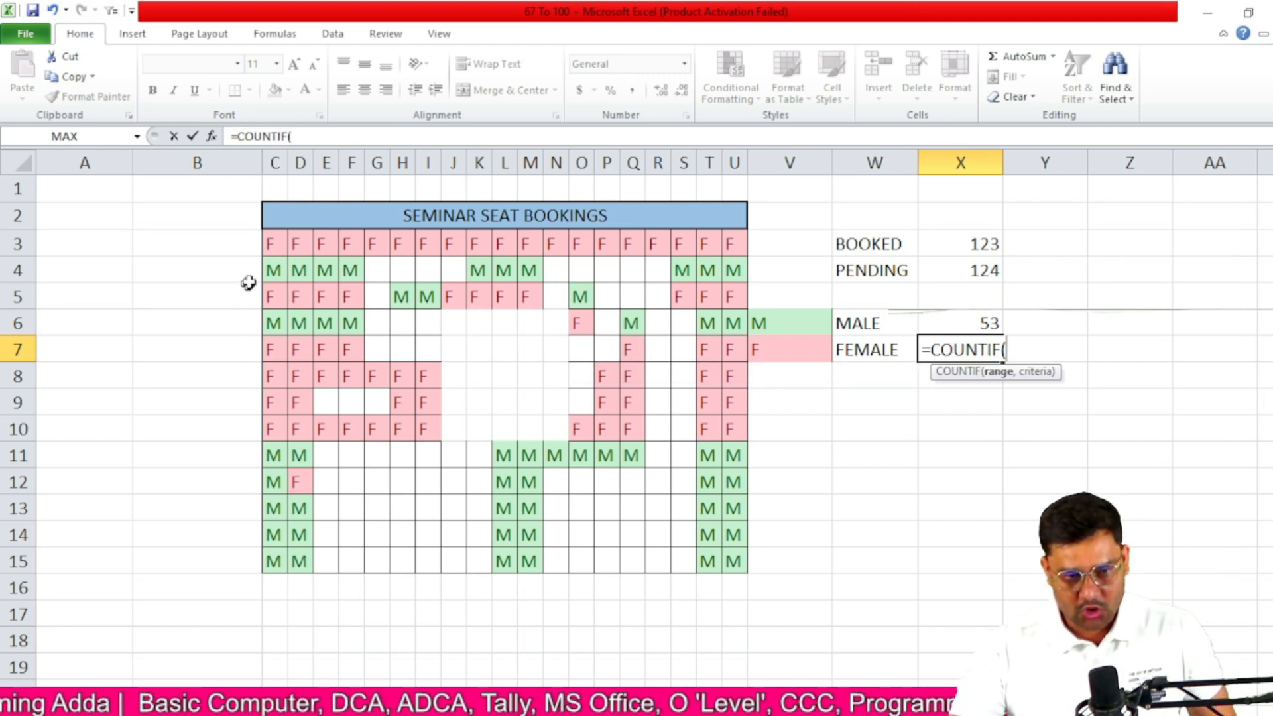
left_click_drag(272, 245, 727, 563)
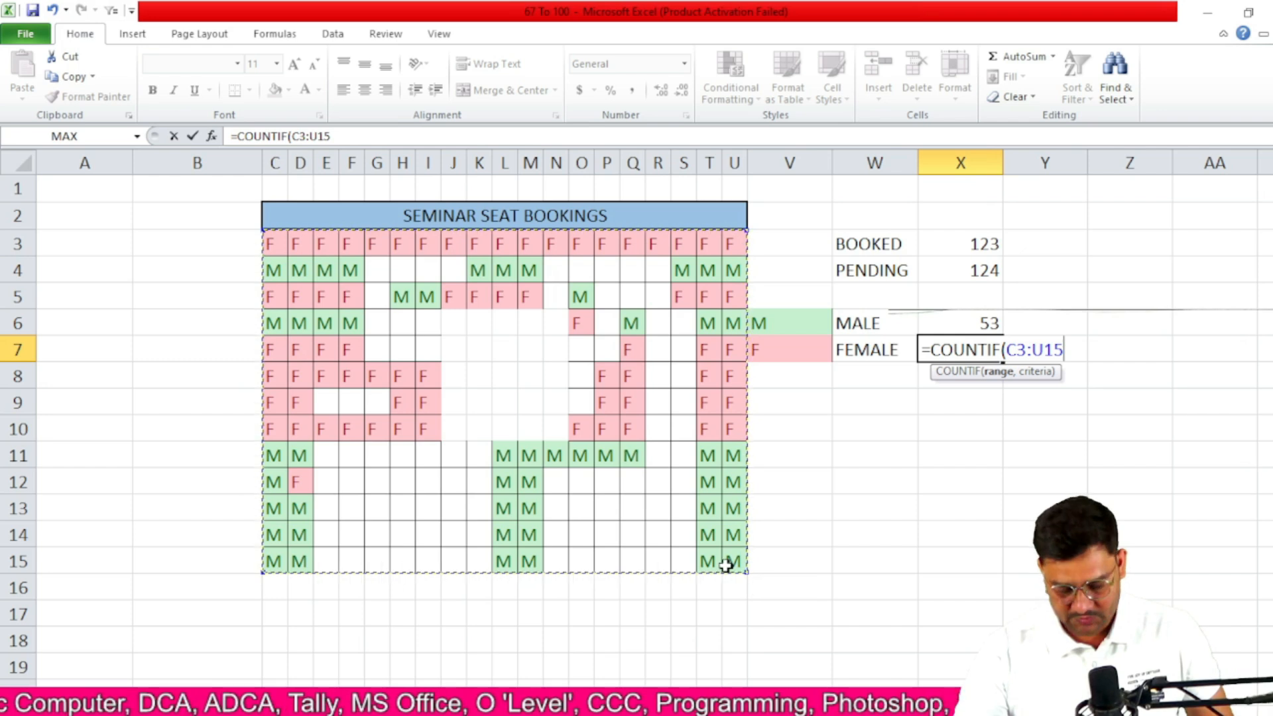
type(",\"f")
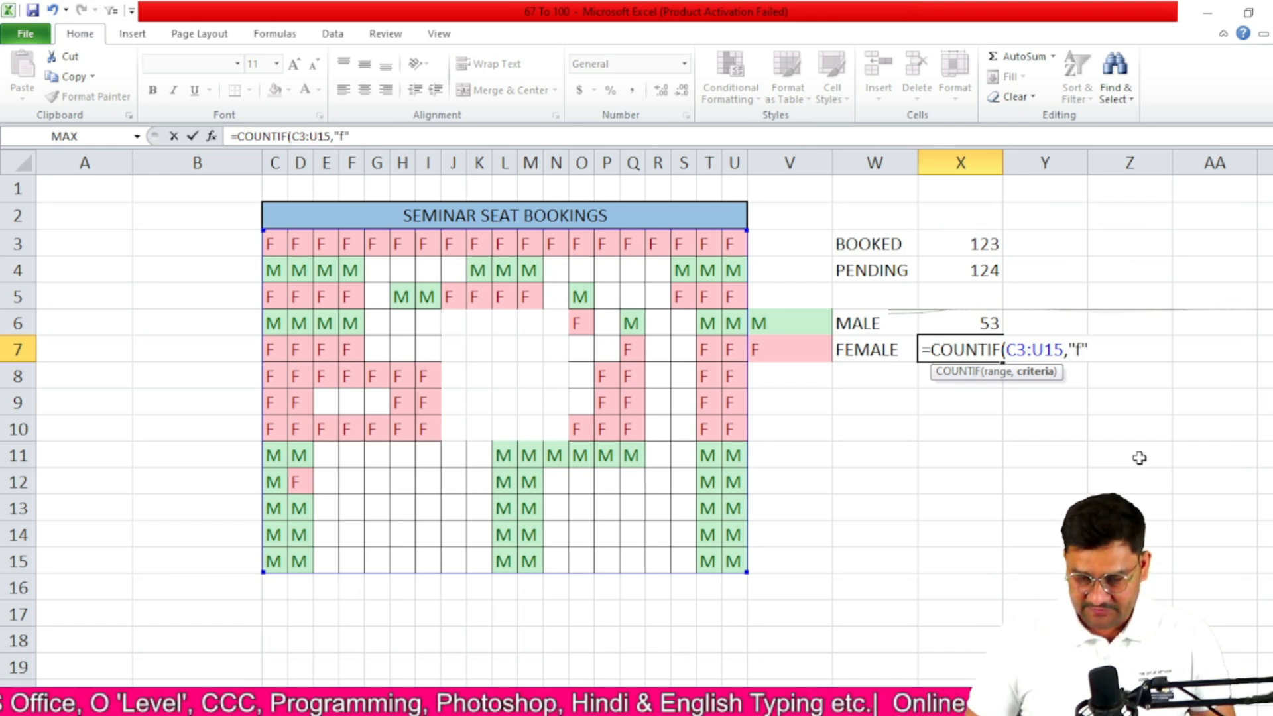
key("Return")
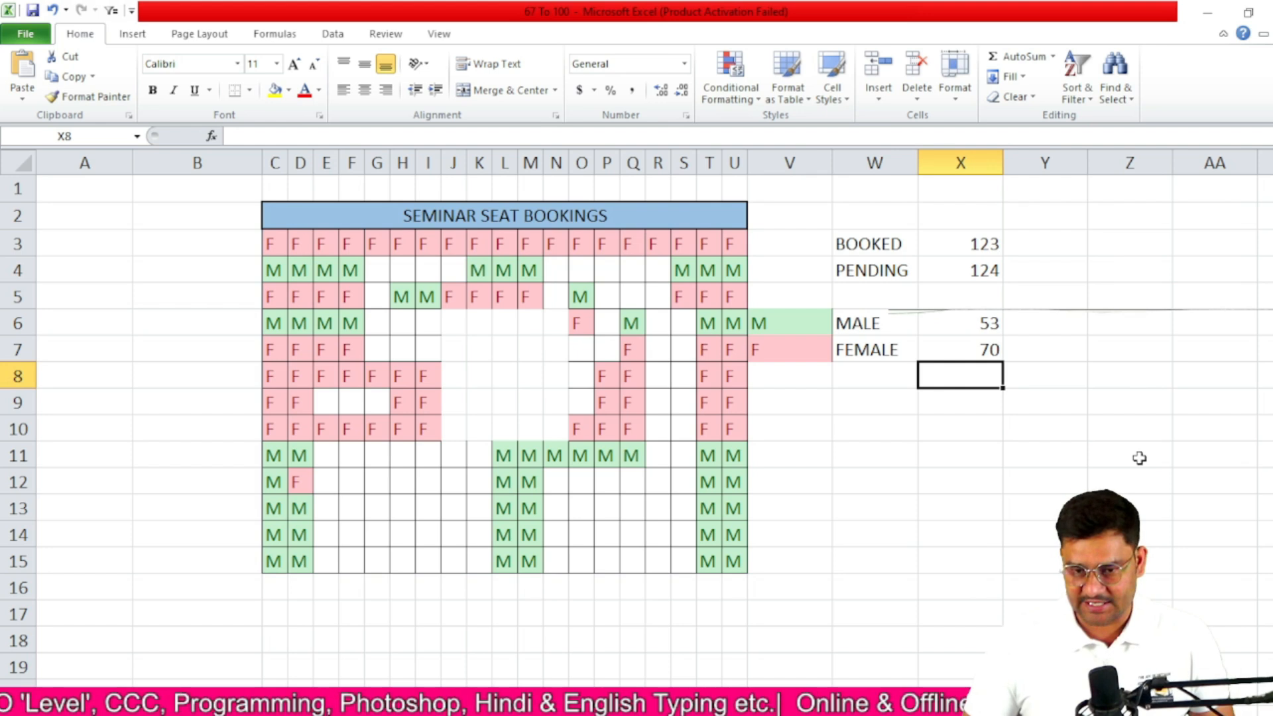
Replace the "f" criterion in the X7 female count formula with a reference to cell V7
left_click(979, 350)
double_click(980, 349)
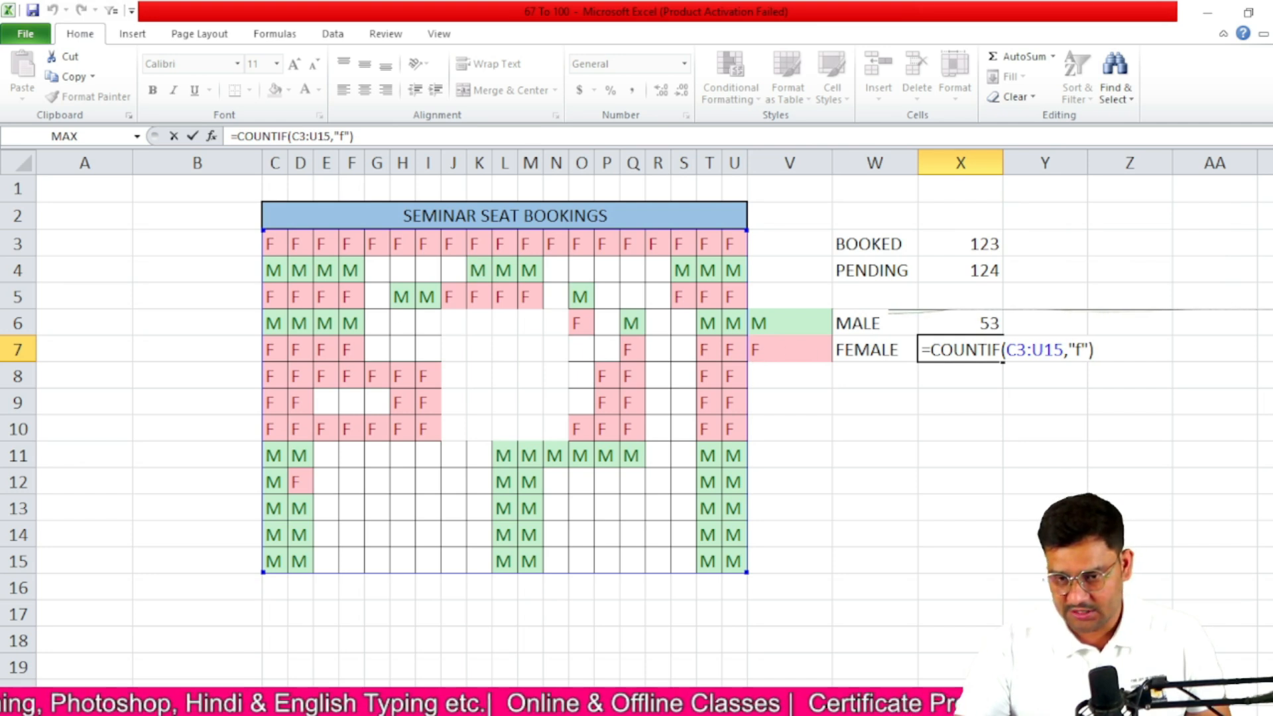
key("BackSpace")
left_click(782, 350)
key("Return")
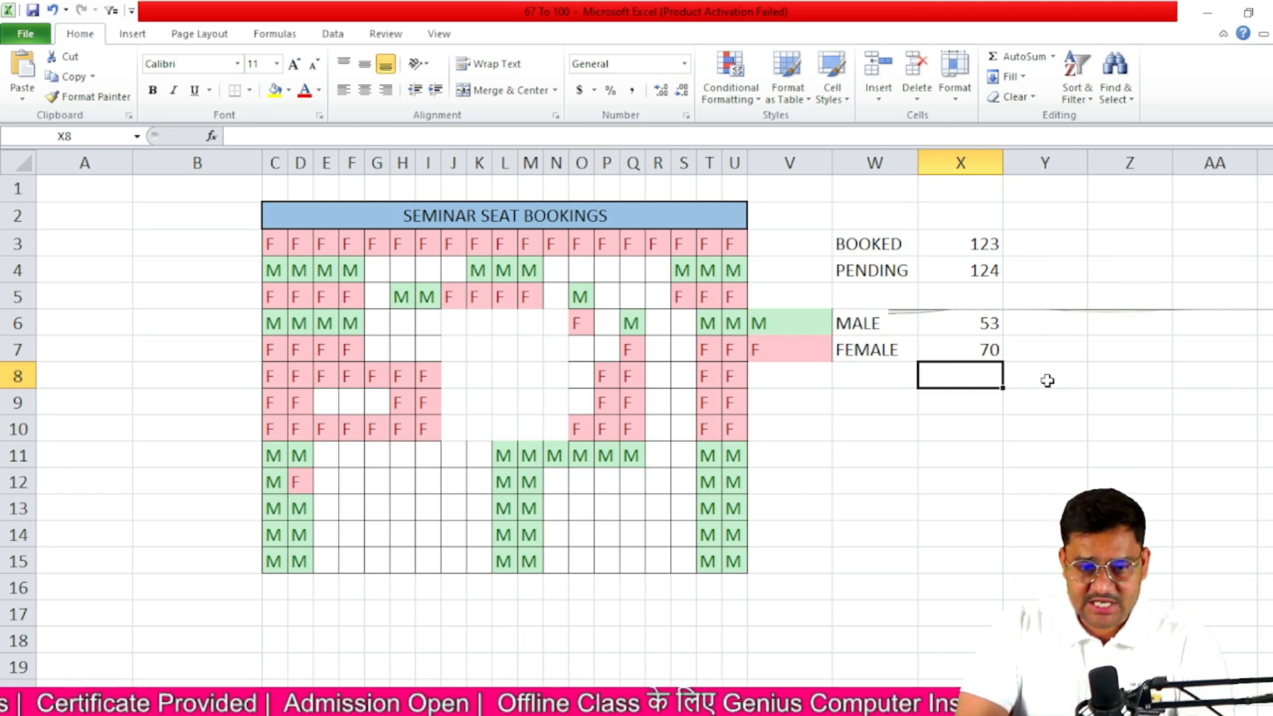
left_click_drag(446, 323, 547, 426)
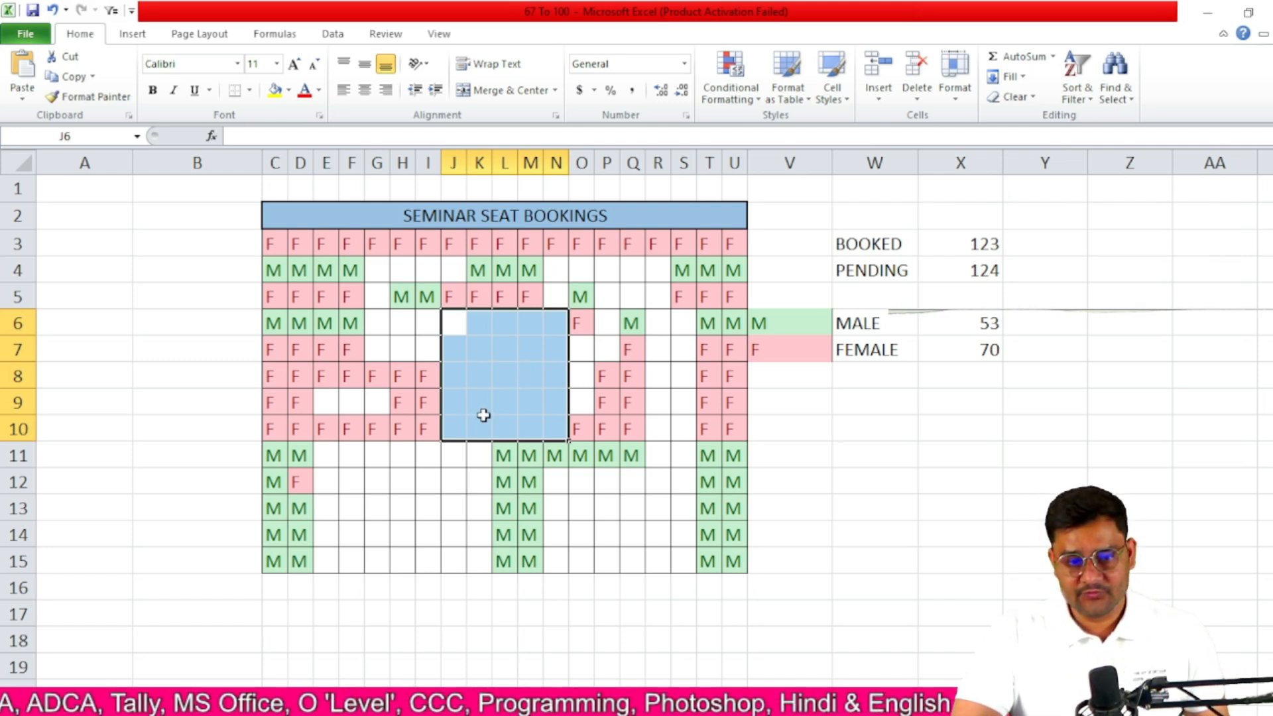
left_click(847, 445)
left_click_drag(298, 243, 731, 565)
left_click_drag(455, 321, 558, 431)
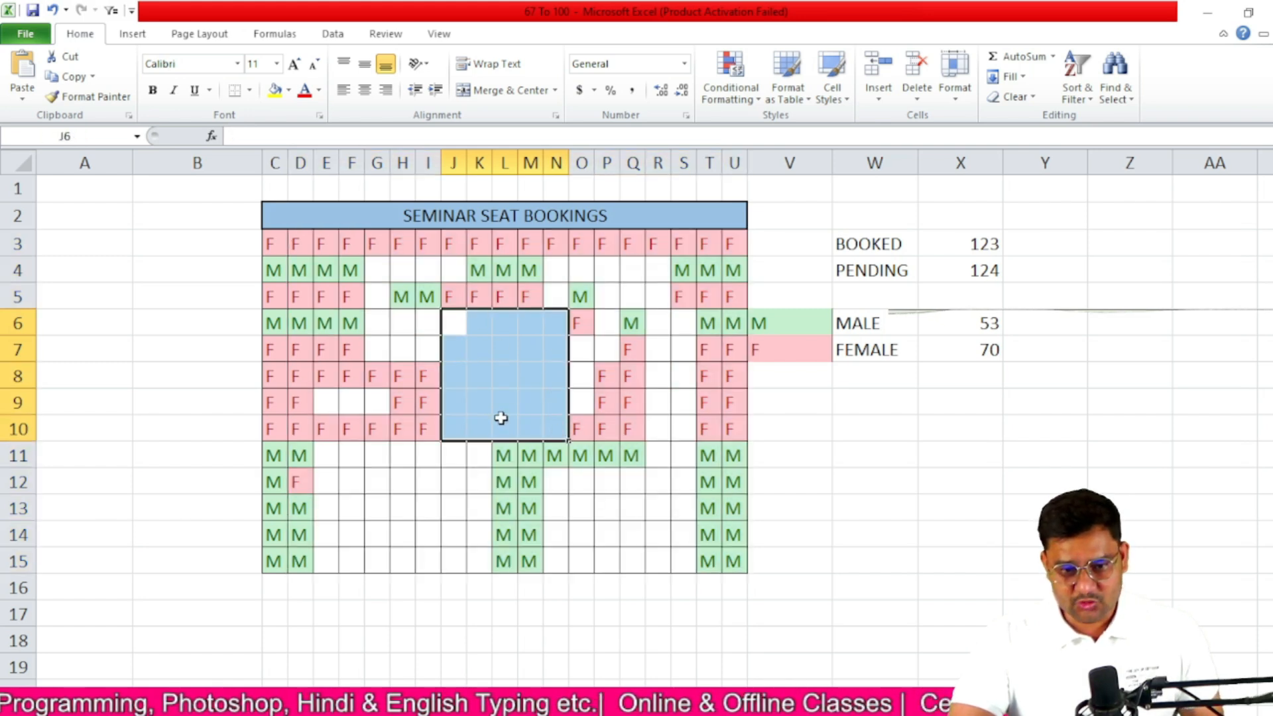
Exclude the empty centre block from the pending count in X4 with the formula =COUNTBLANK(C3:U15)-COUNTBLANK(J6:N10)
left_click(980, 270)
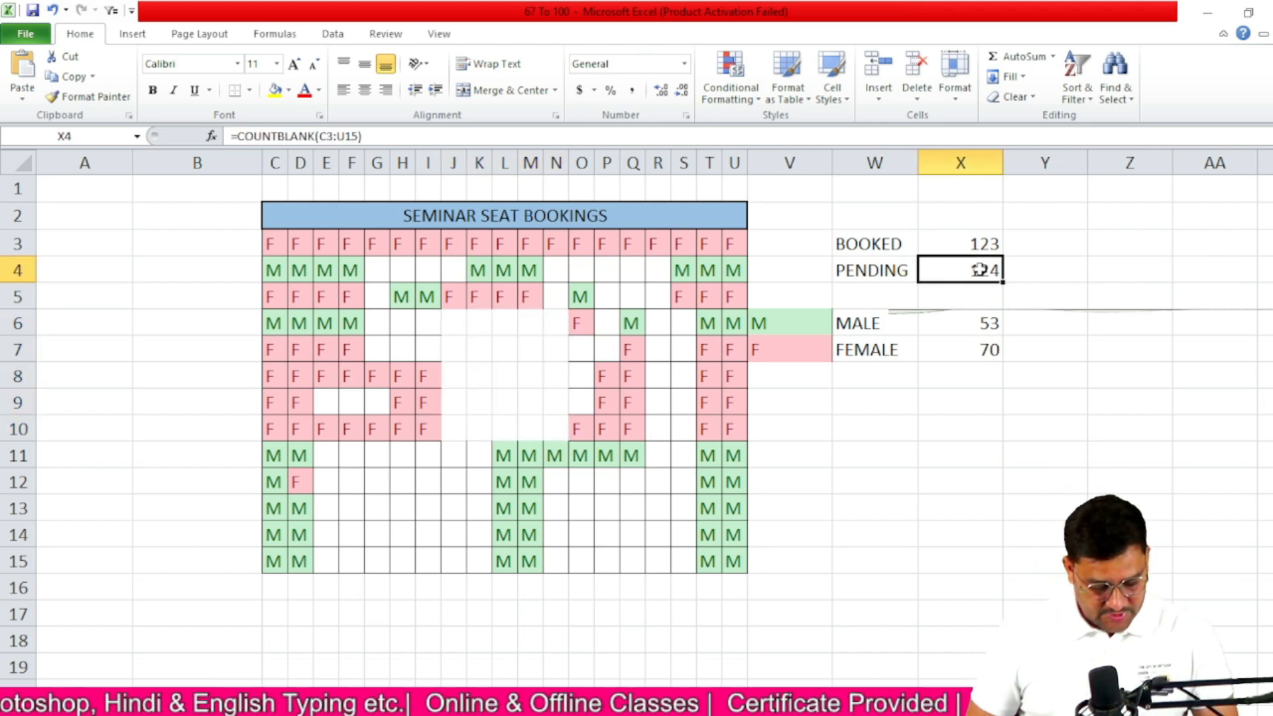
double_click(980, 270)
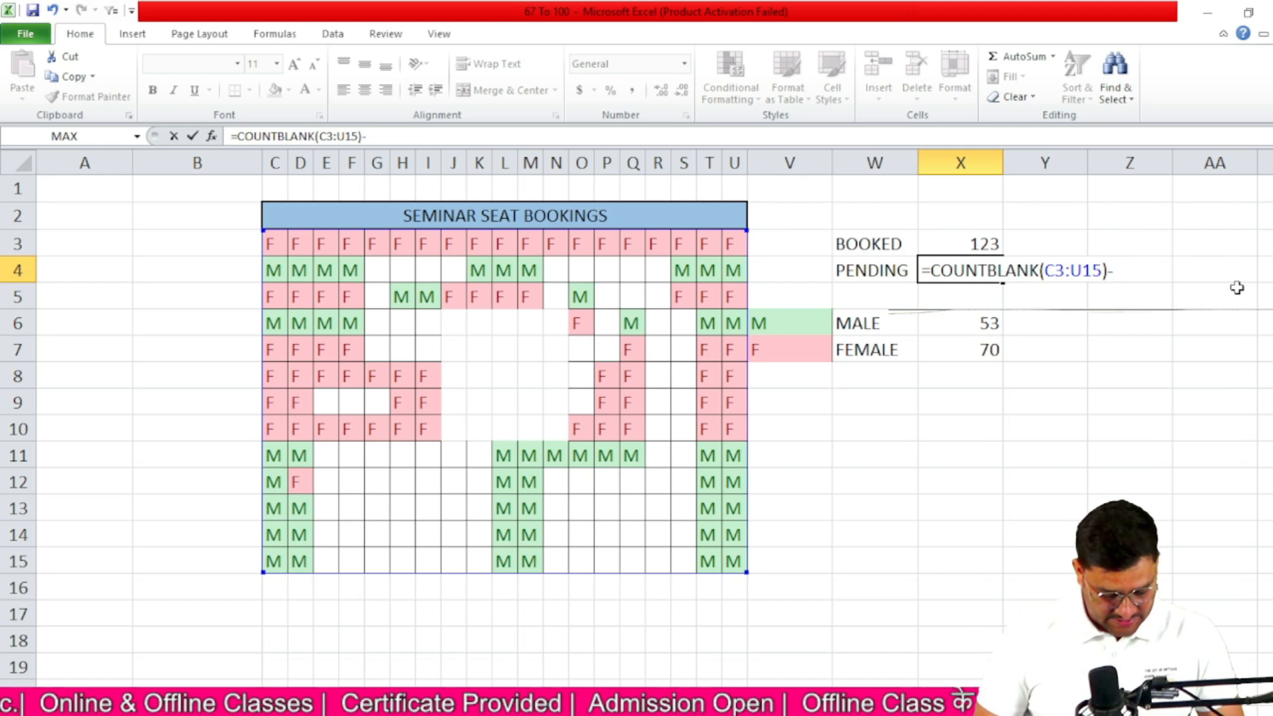
type("count")
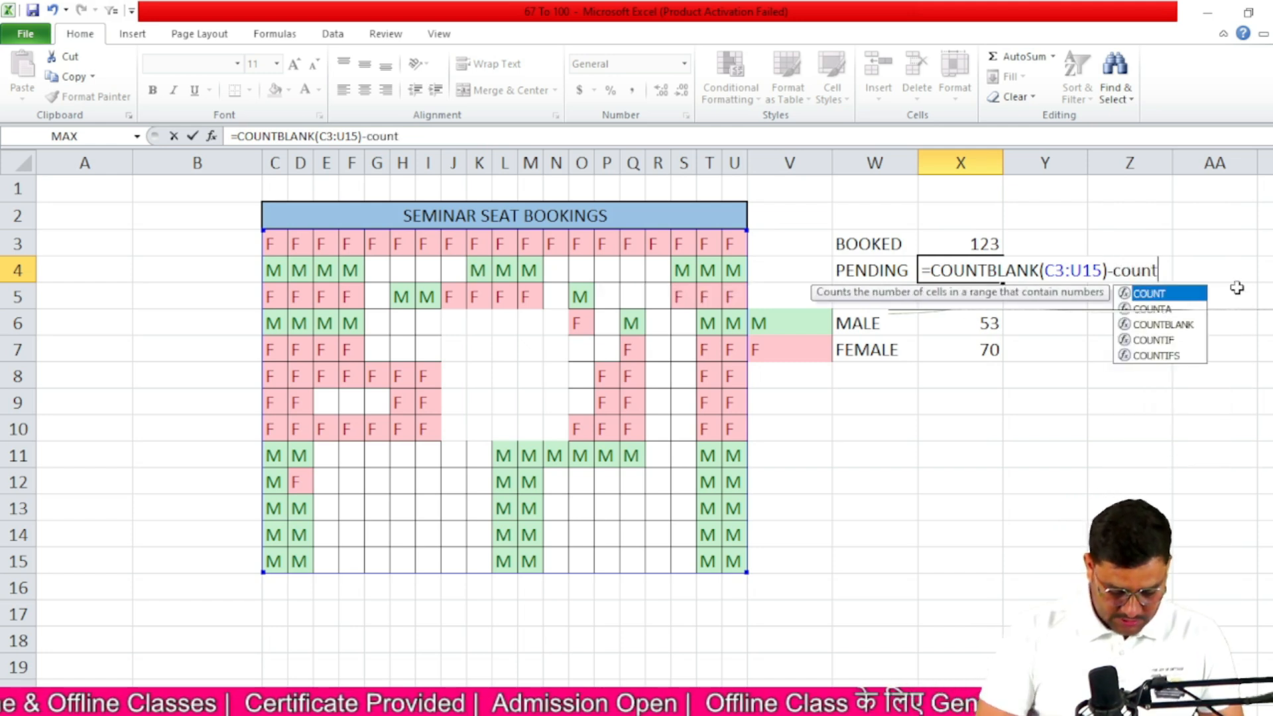
type("bl")
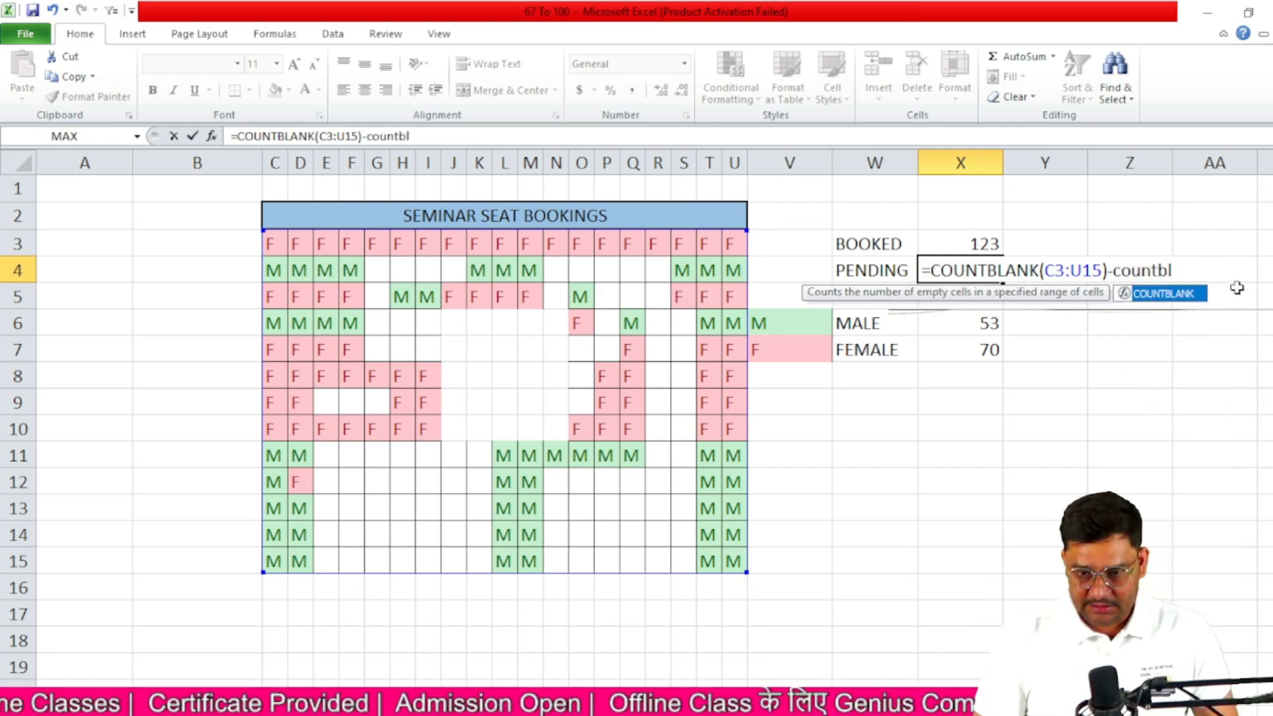
key("Tab")
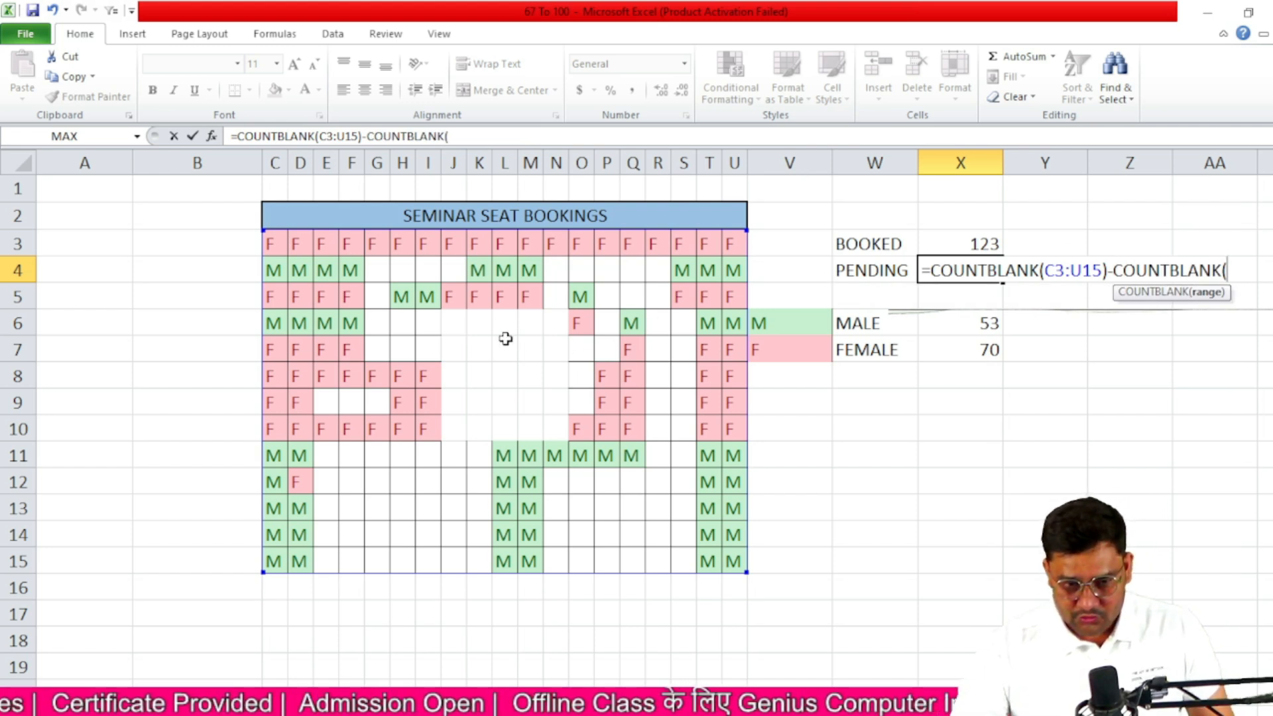
left_click_drag(448, 322, 547, 429)
key("Return")
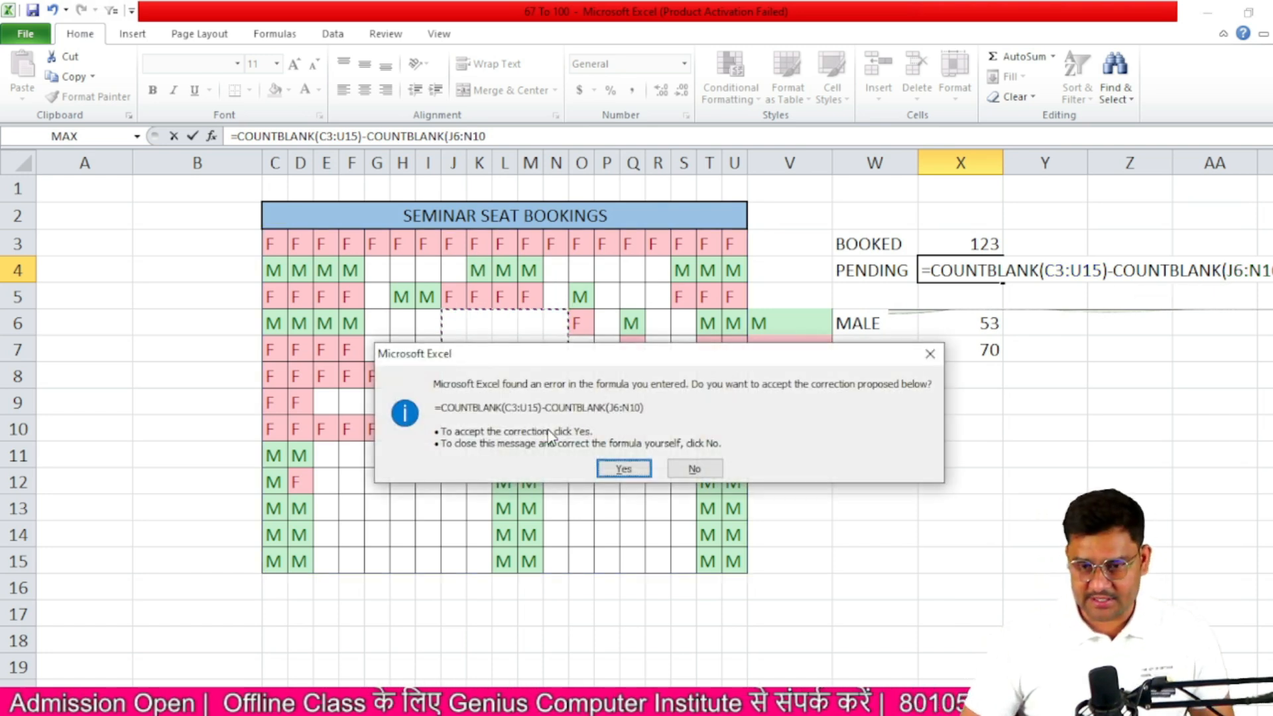
key("Return")
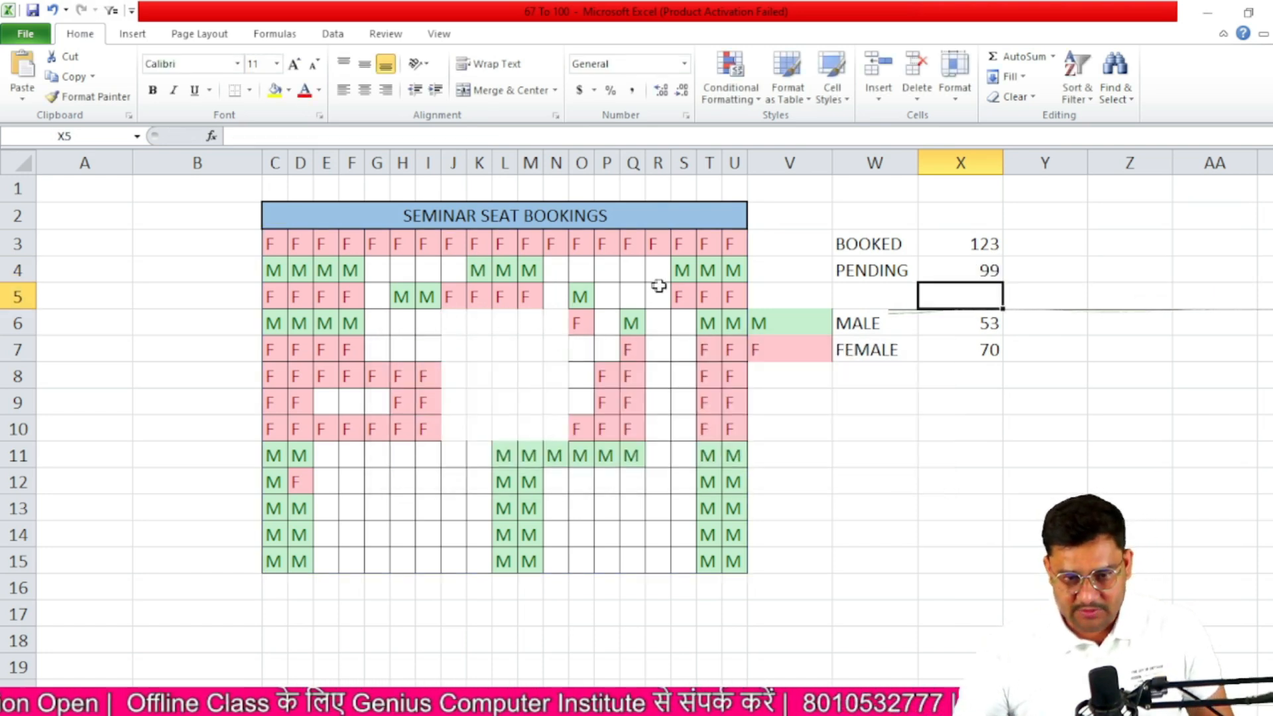